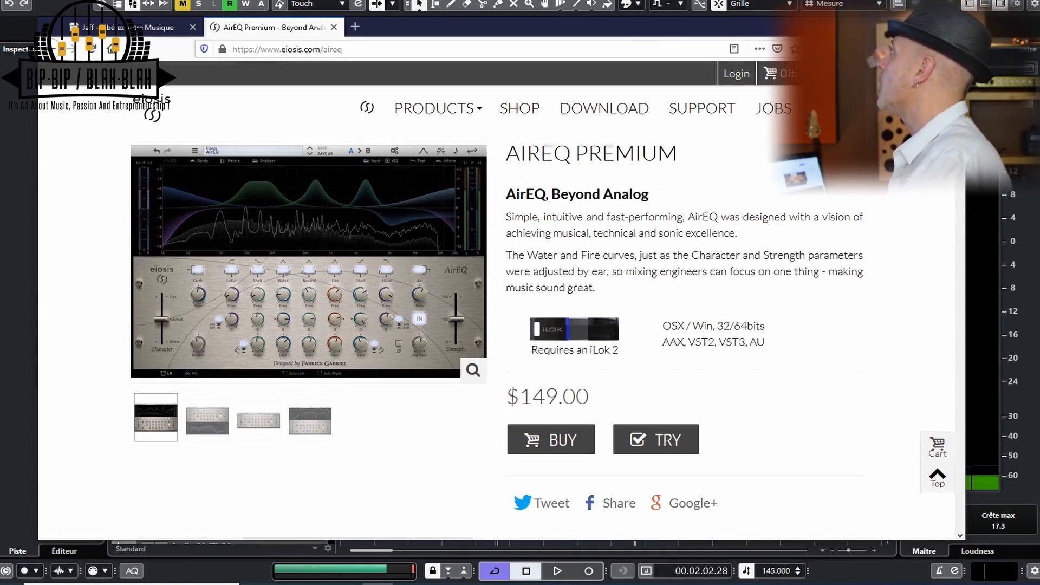
Switch from the AirEQ web page to the Cubase project and play back part of the full mix
left_click(893, 26)
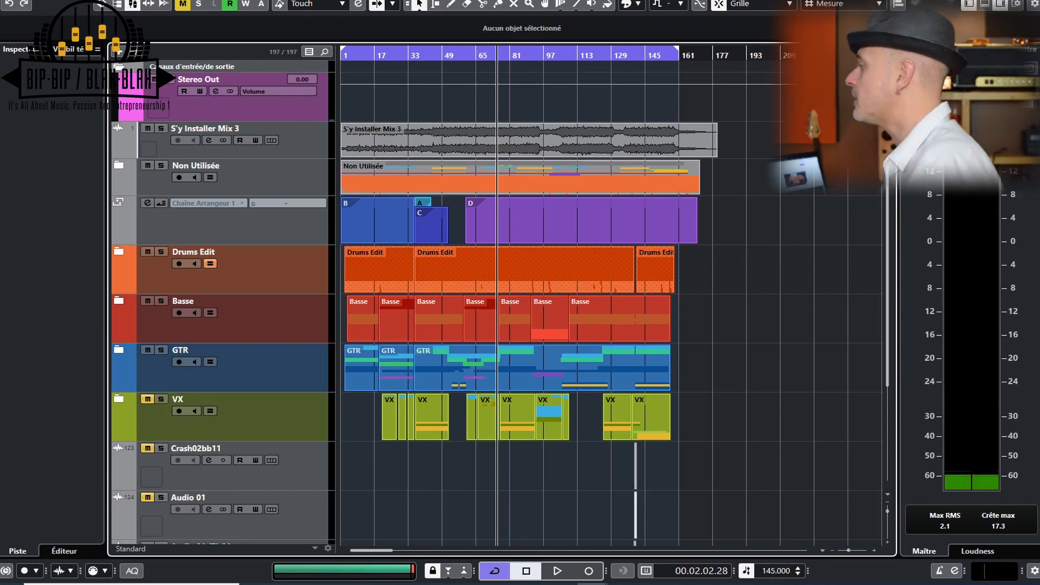
key("space")
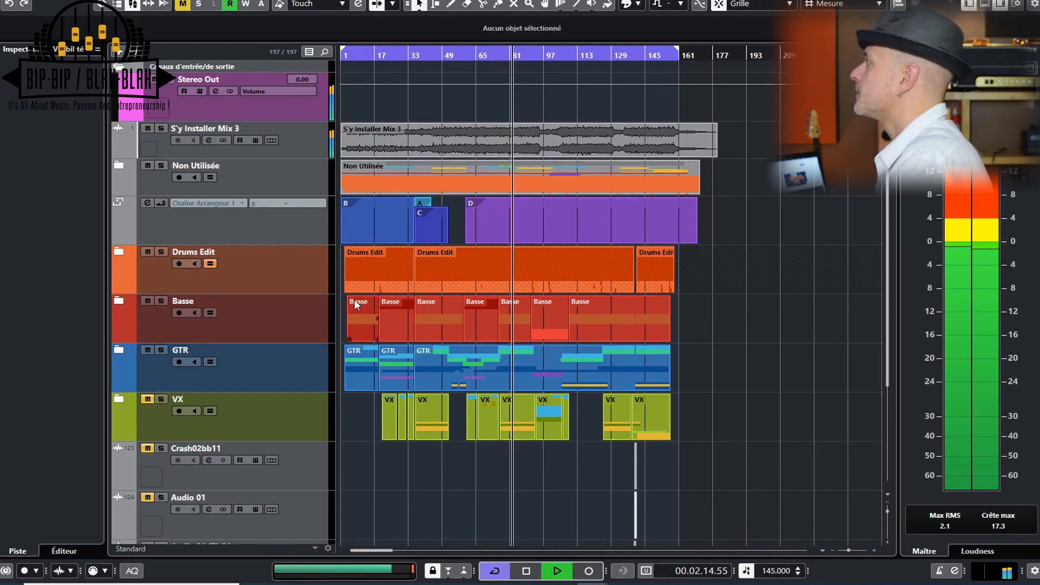
key("space")
Solo the Drums Edit folder track and reposition the AirEQ Premium plug-in window of the Master Drums channel
left_click(162, 252)
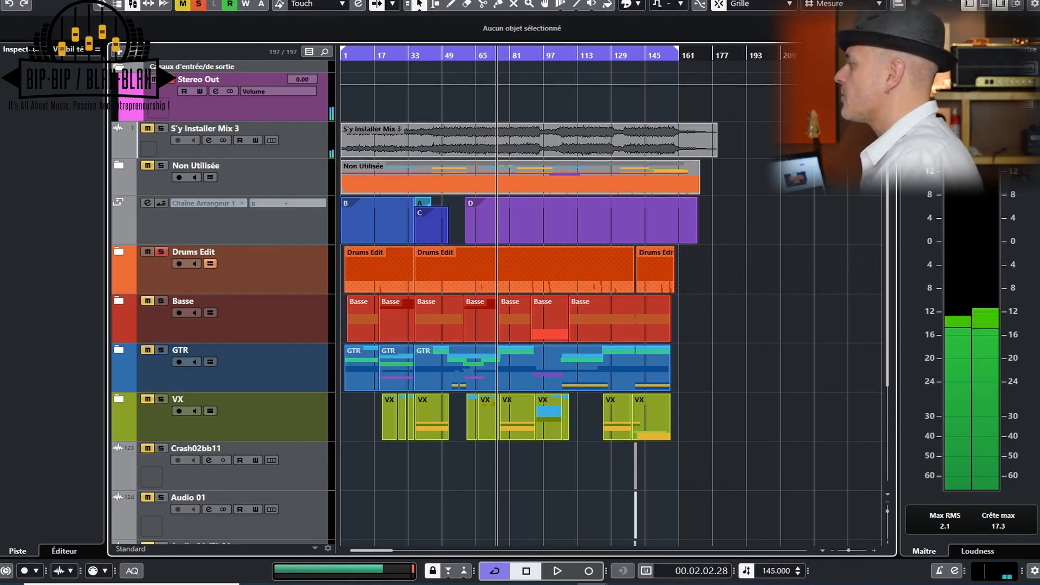
left_click(613, 562)
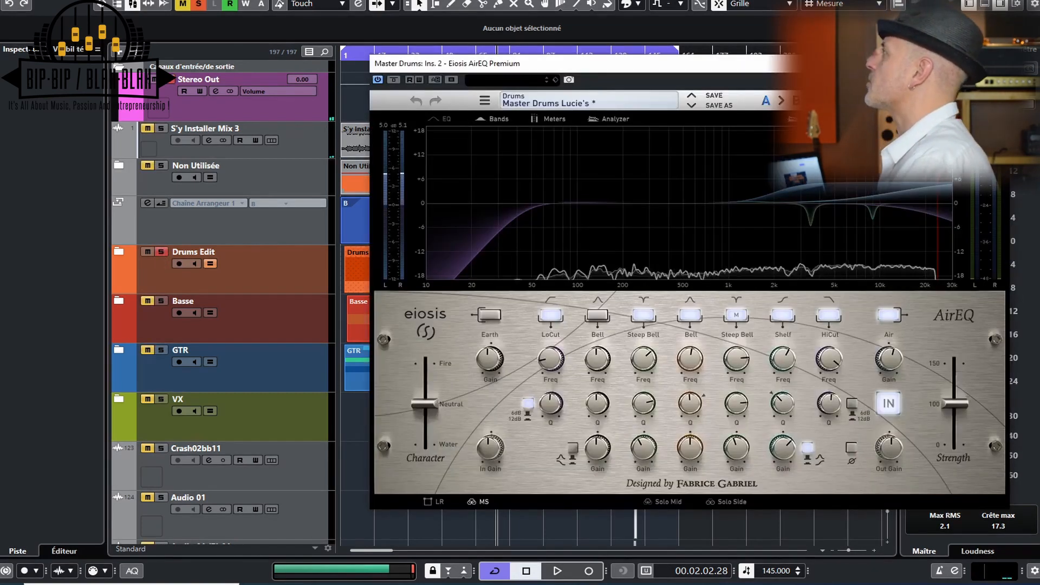
left_click_drag(820, 65, 649, 65)
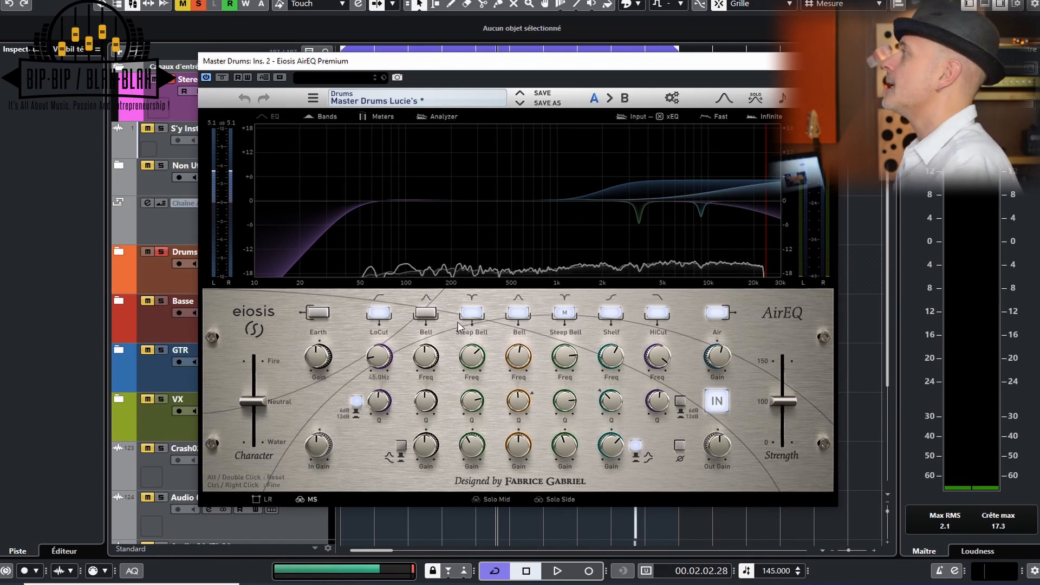
Look at the filter slope range options for the LoCut band and close them without choosing another range
mouse_move(311, 355)
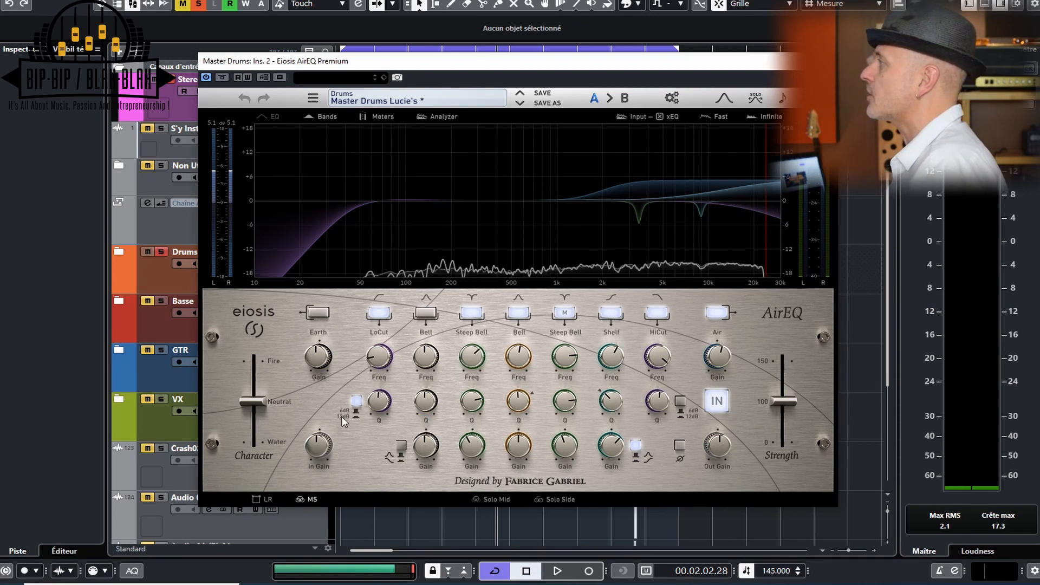
right_click(355, 403)
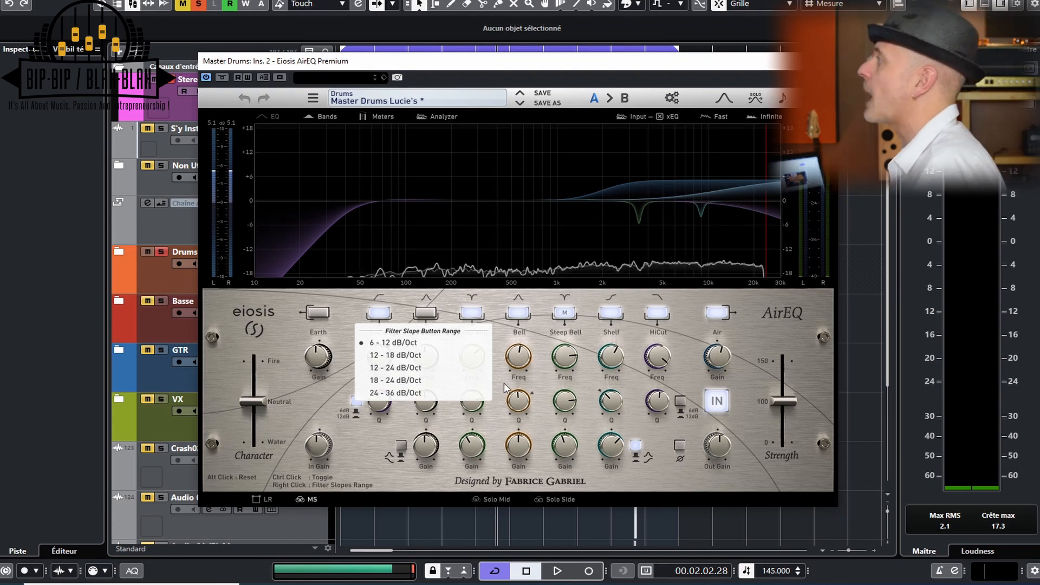
left_click(685, 382)
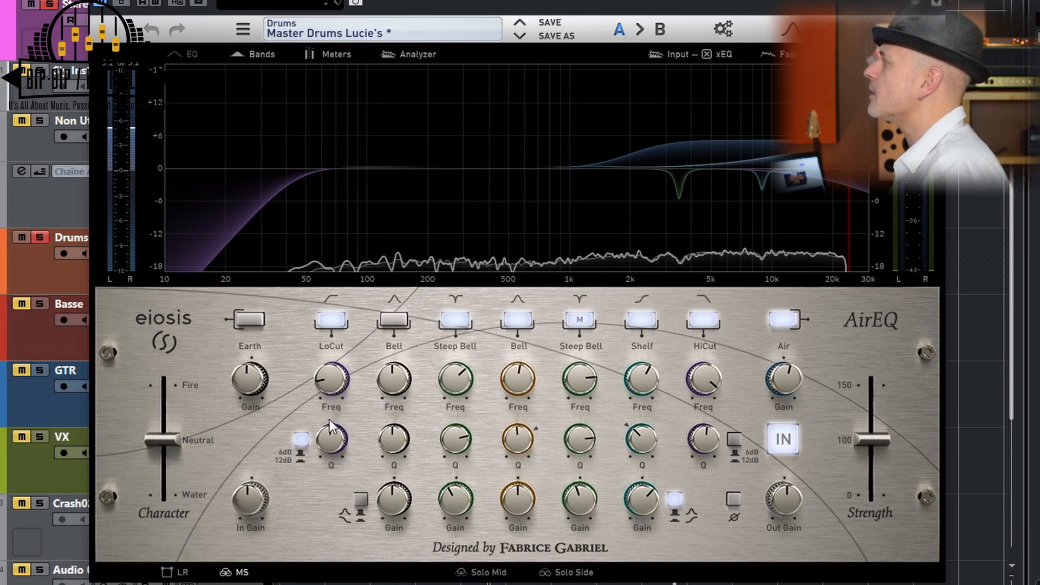
Try different Q settings on the LoCut and HiCut bands
left_click_drag(330, 447, 320, 426)
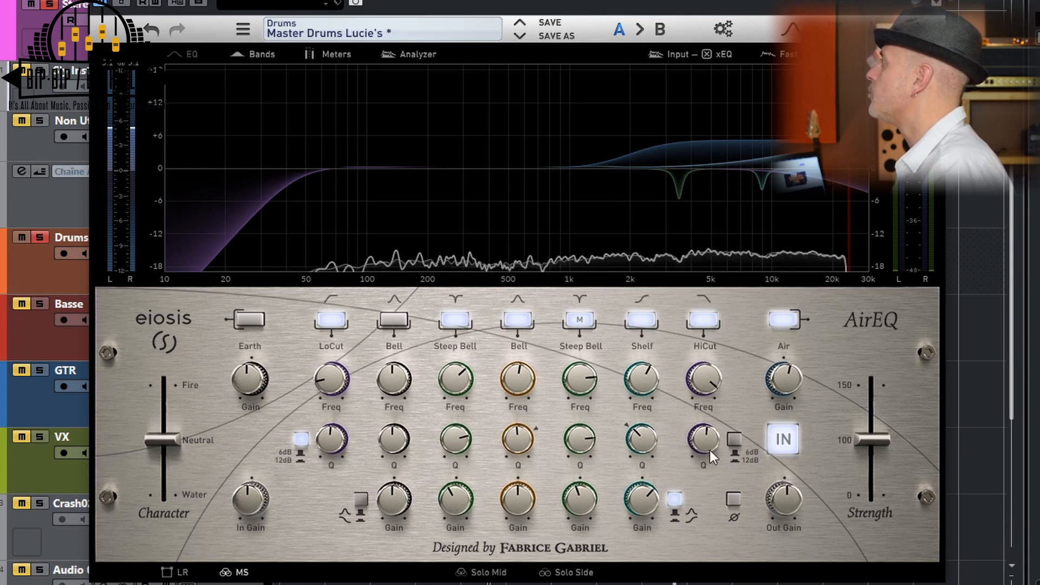
left_click_drag(706, 441, 716, 294)
left_click_drag(710, 225, 704, 428)
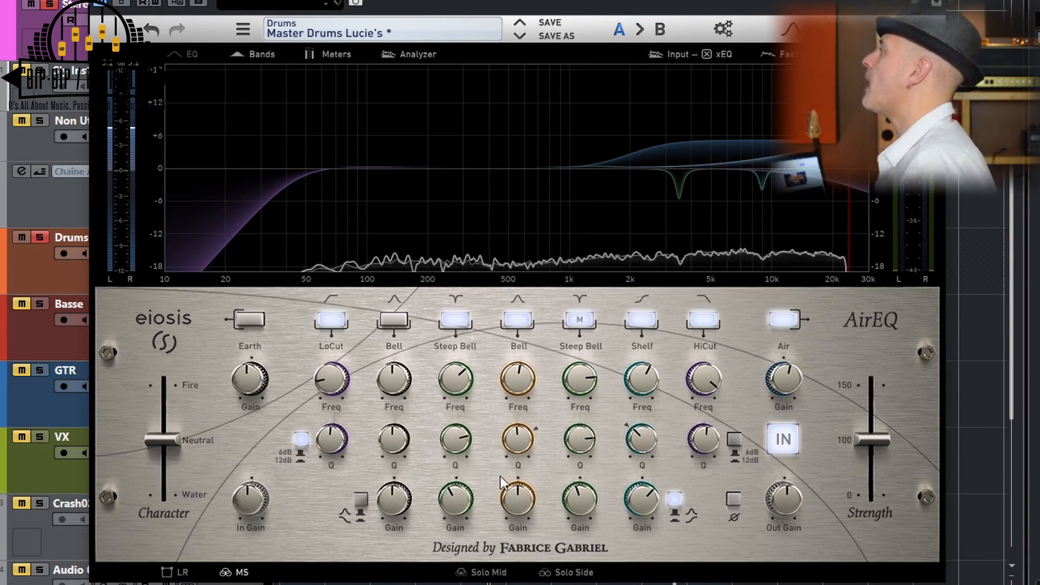
Try a gain boost of about 12 dB on the active Bell band and vary its Q
mouse_move(523, 376)
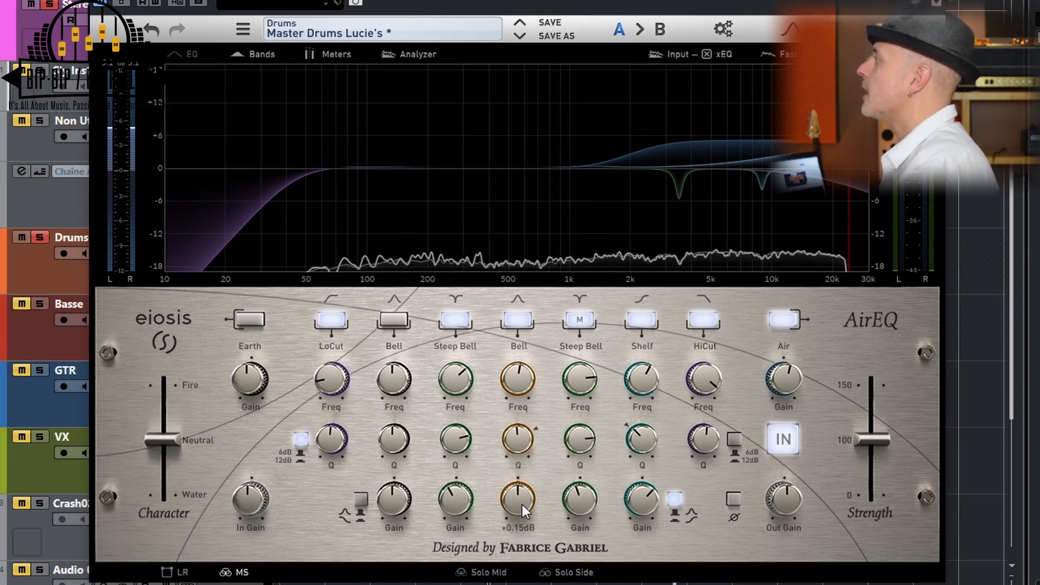
left_click_drag(523, 505, 515, 431)
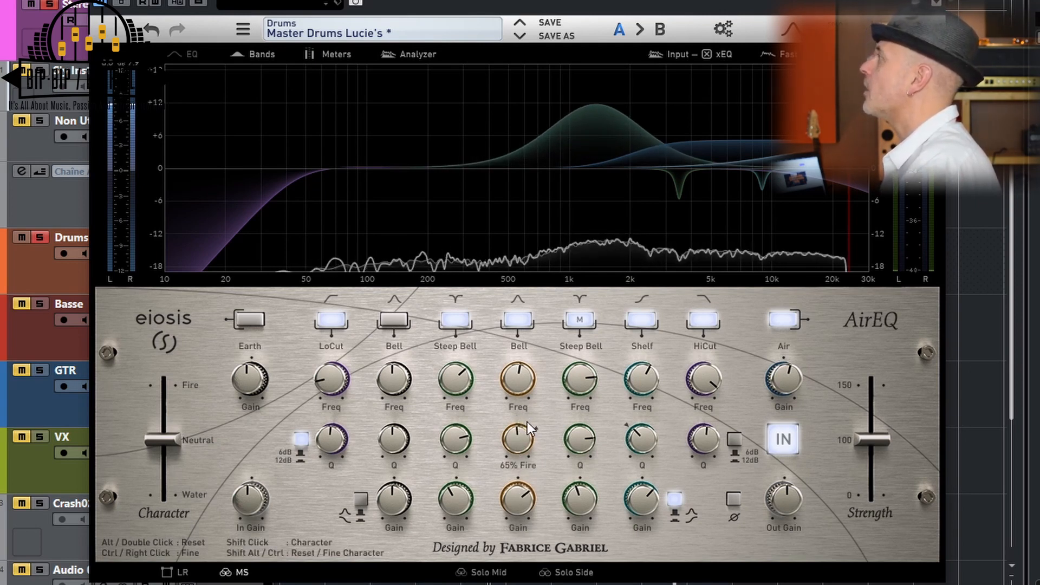
mouse_move(528, 425)
left_mouse_down()
mouse_move(504, 556)
mouse_move(481, 520)
mouse_move(517, 337)
mouse_move(504, 558)
mouse_move(513, 346)
left_mouse_up()
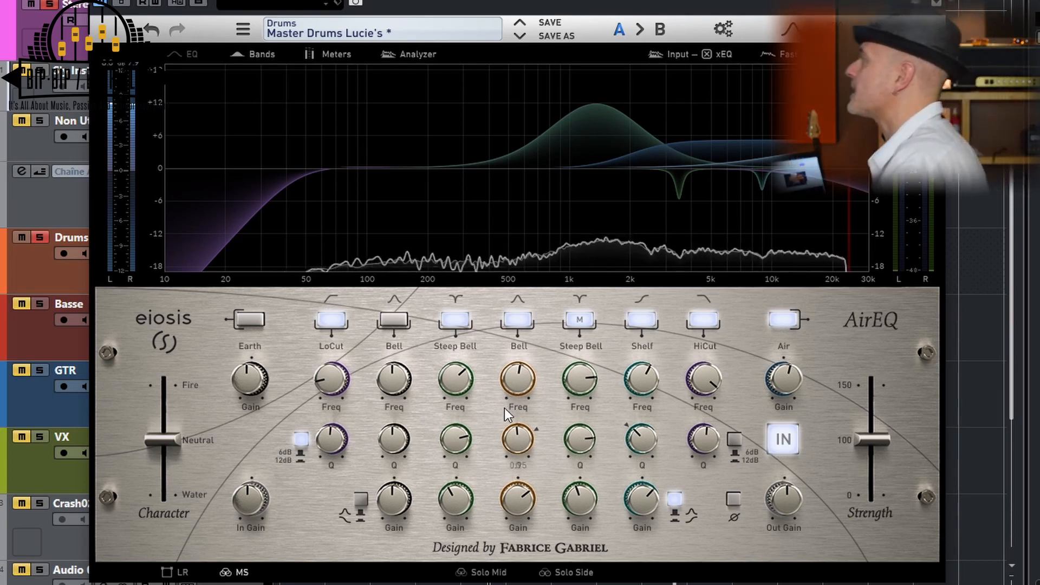
mouse_move(520, 433)
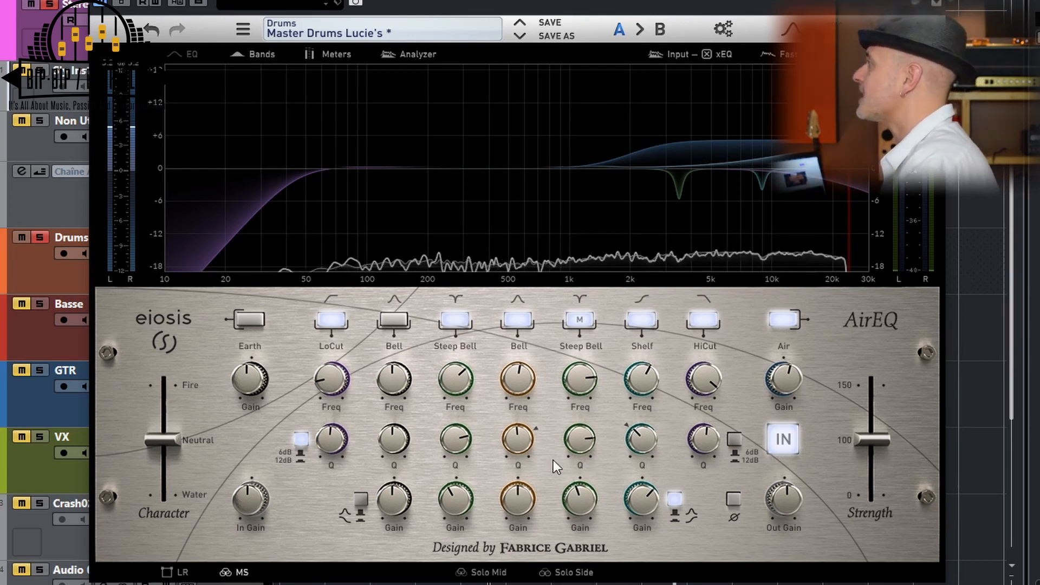
Try the Steep Bell type on the active Bell band and set the band type back to Bell
mouse_move(591, 380)
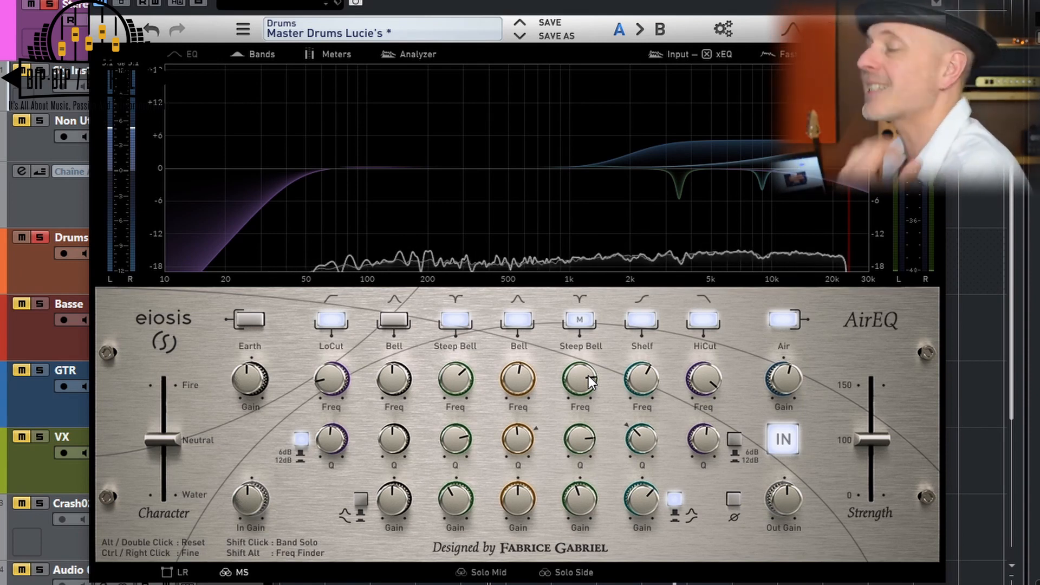
right_click(518, 324)
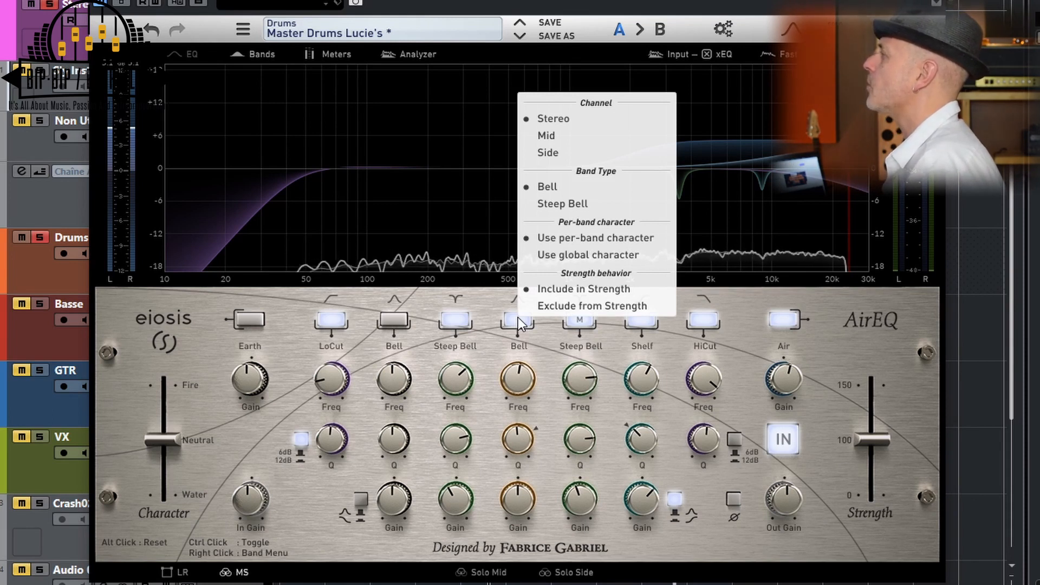
left_click(510, 325)
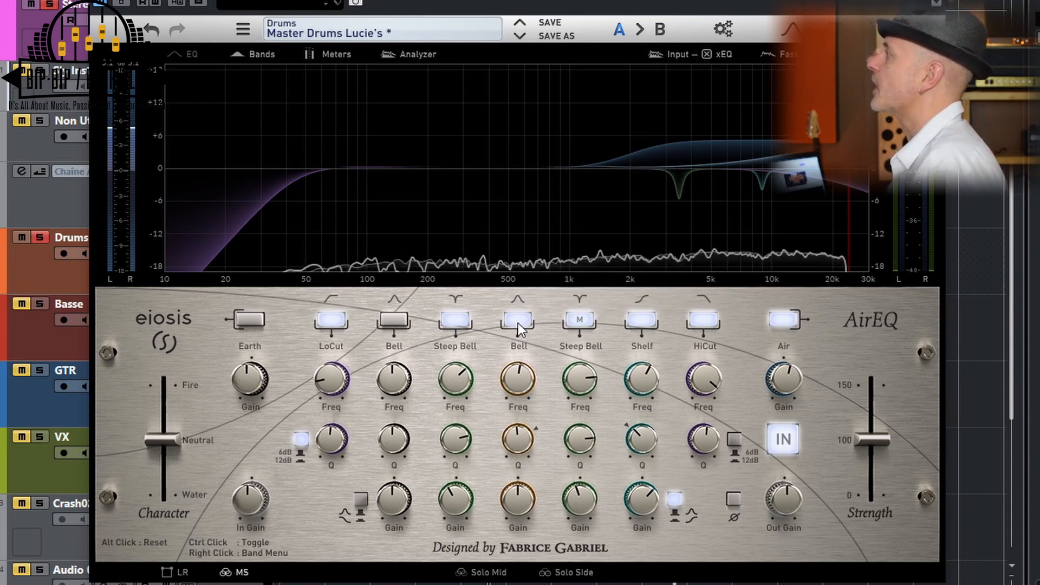
left_click(518, 322)
right_click(518, 323)
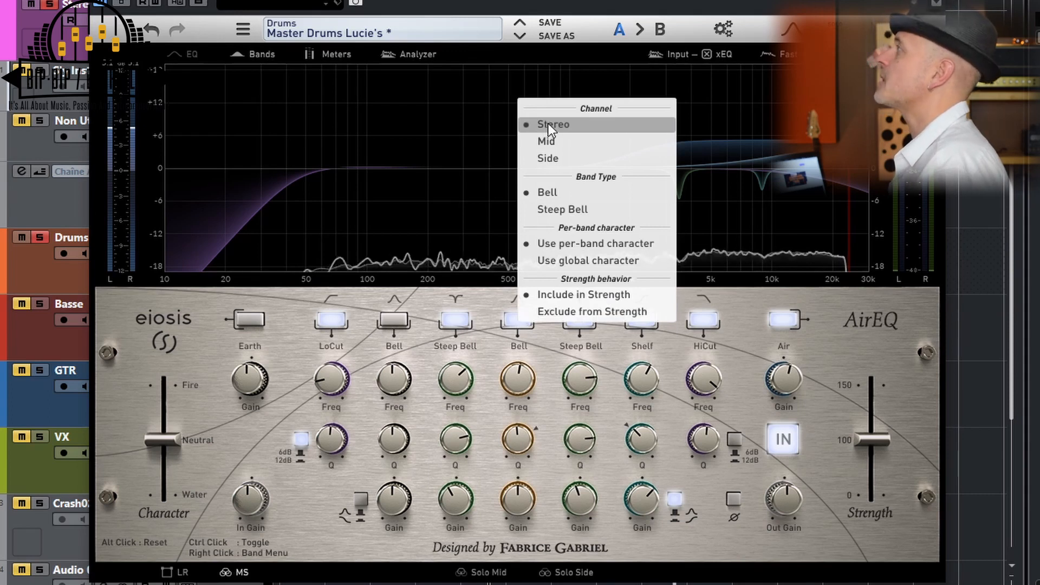
left_click(558, 210)
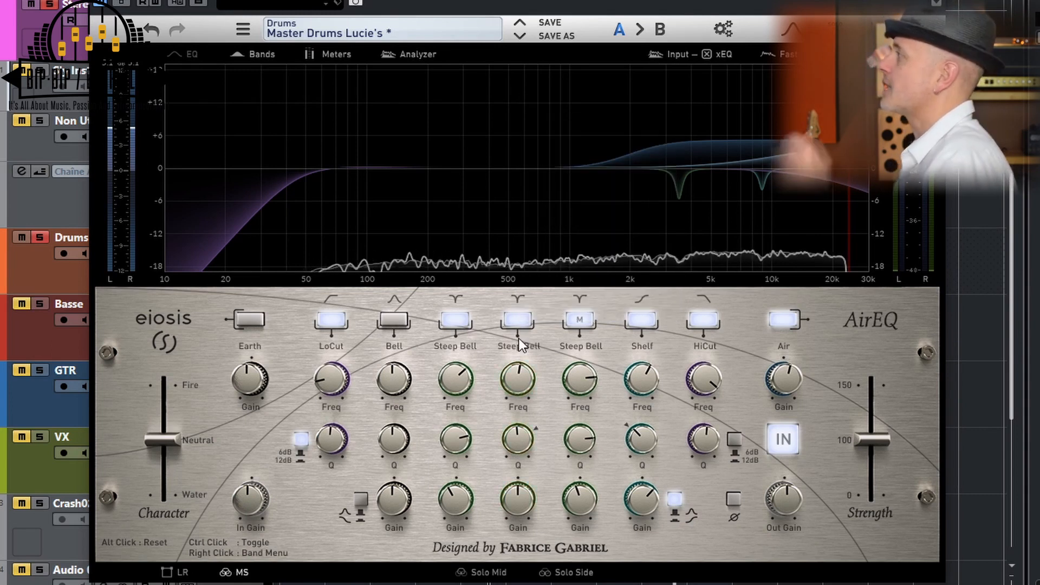
right_click(516, 322)
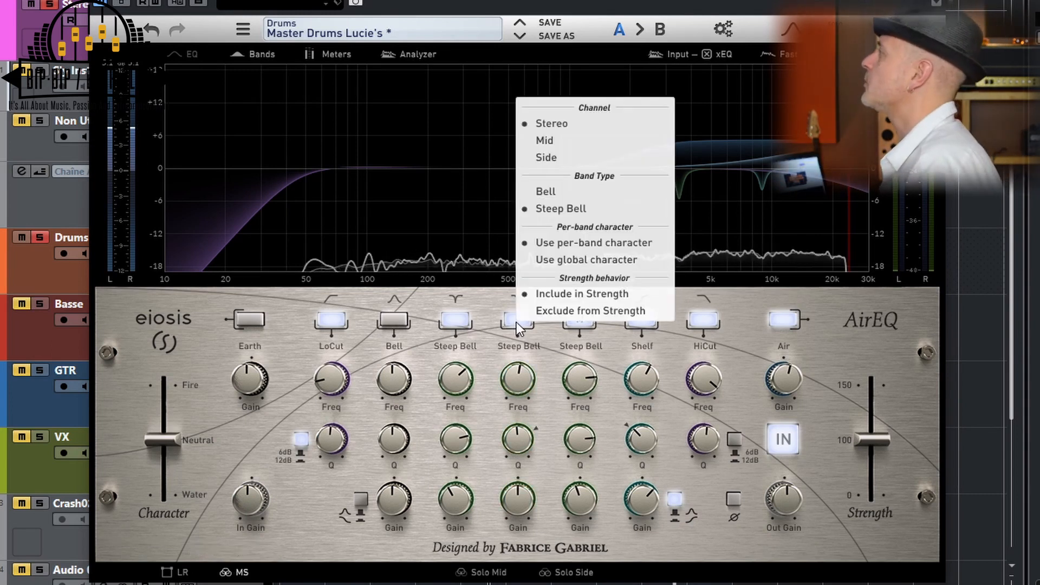
left_click(536, 193)
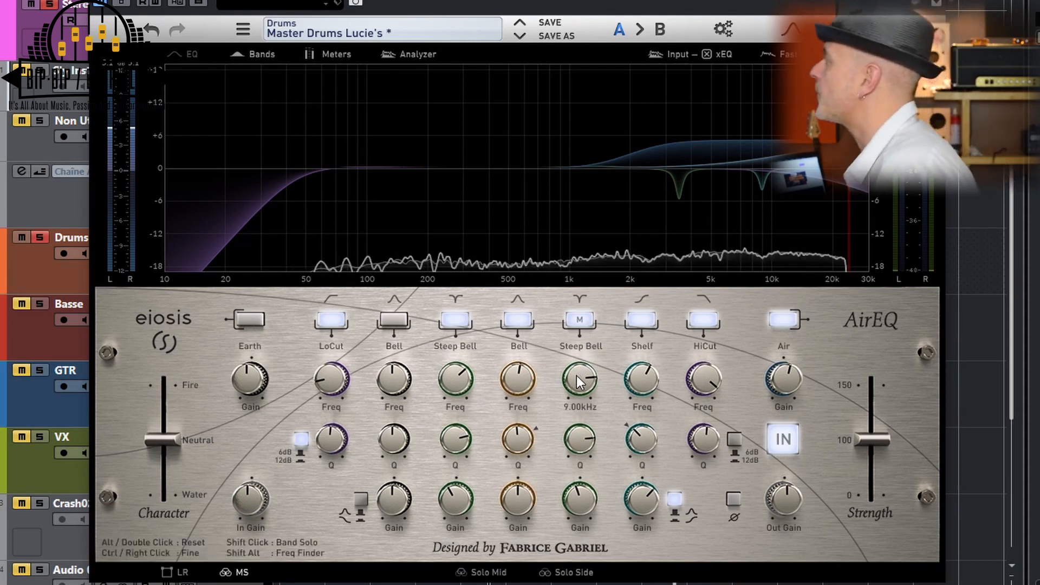
Try the Mid and Side channel modes on the Shelf band and return it to Stereo
mouse_move(584, 501)
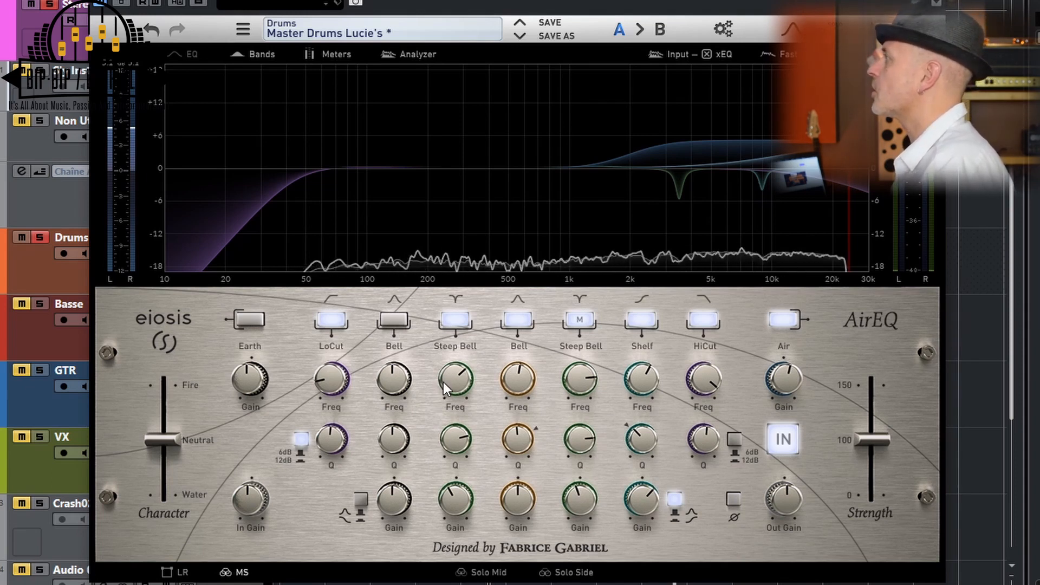
left_click(580, 320)
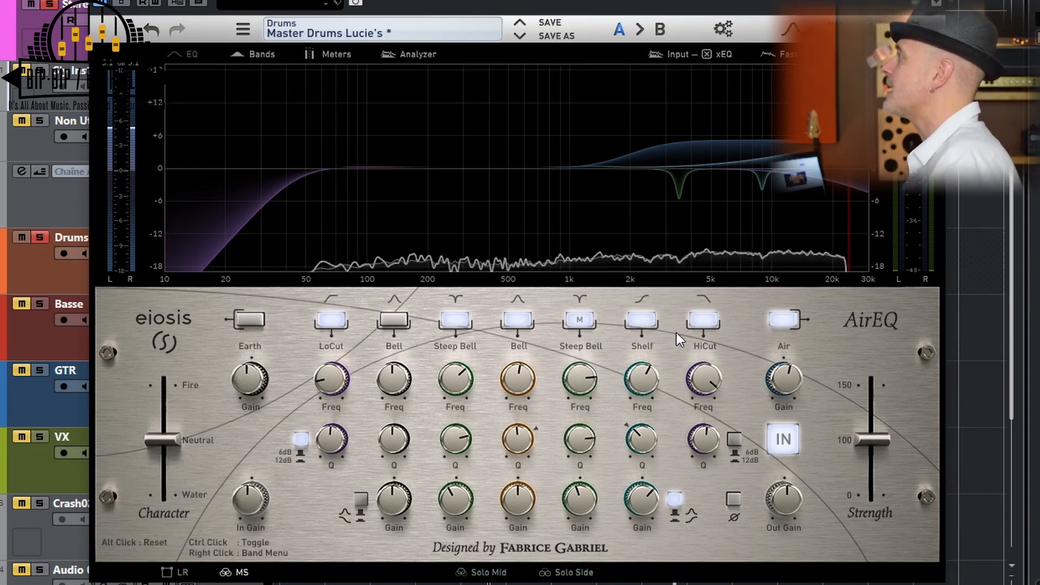
right_click(642, 319)
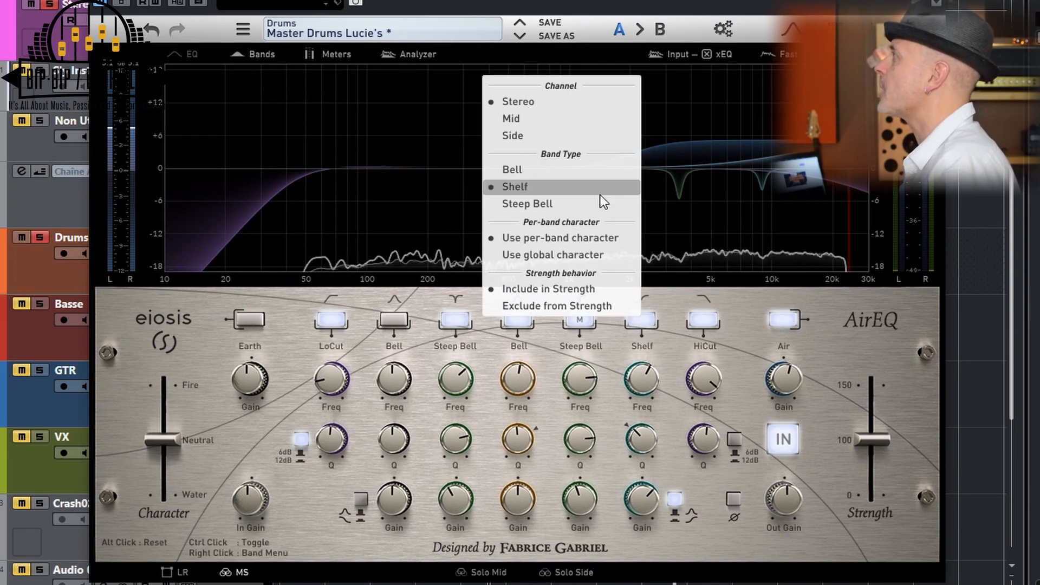
left_click(561, 125)
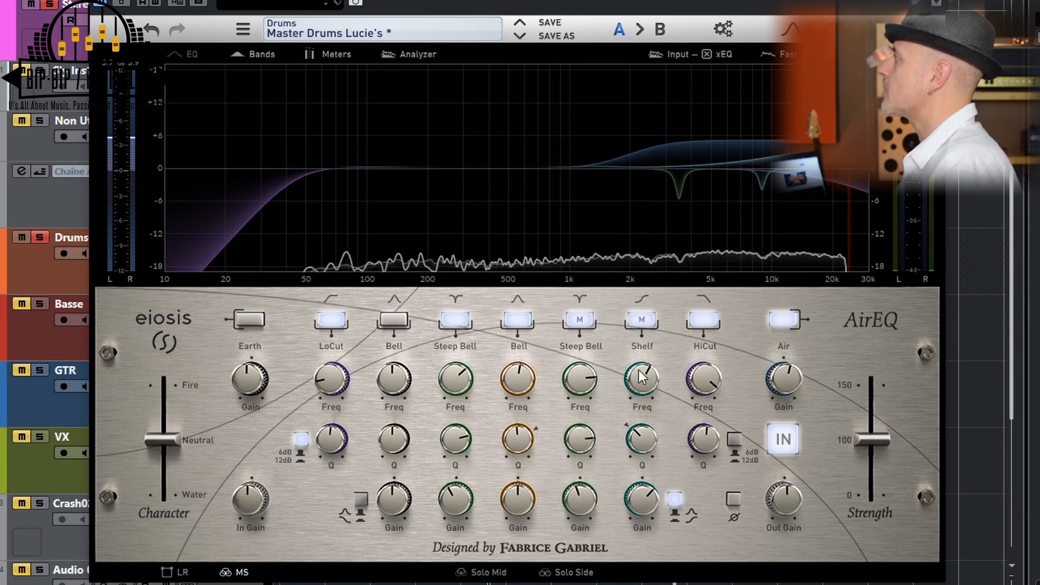
right_click(641, 319)
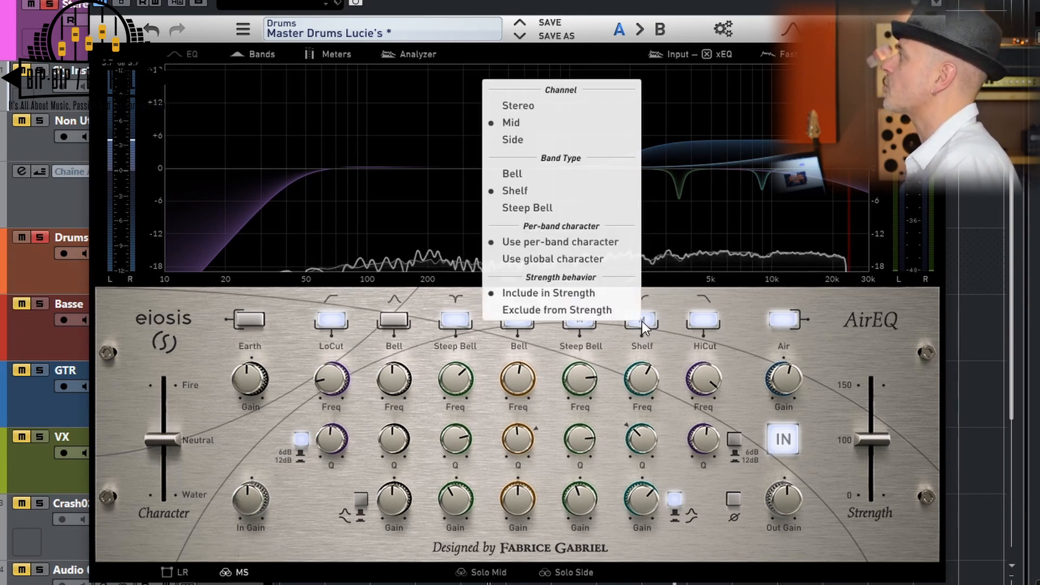
left_click(591, 139)
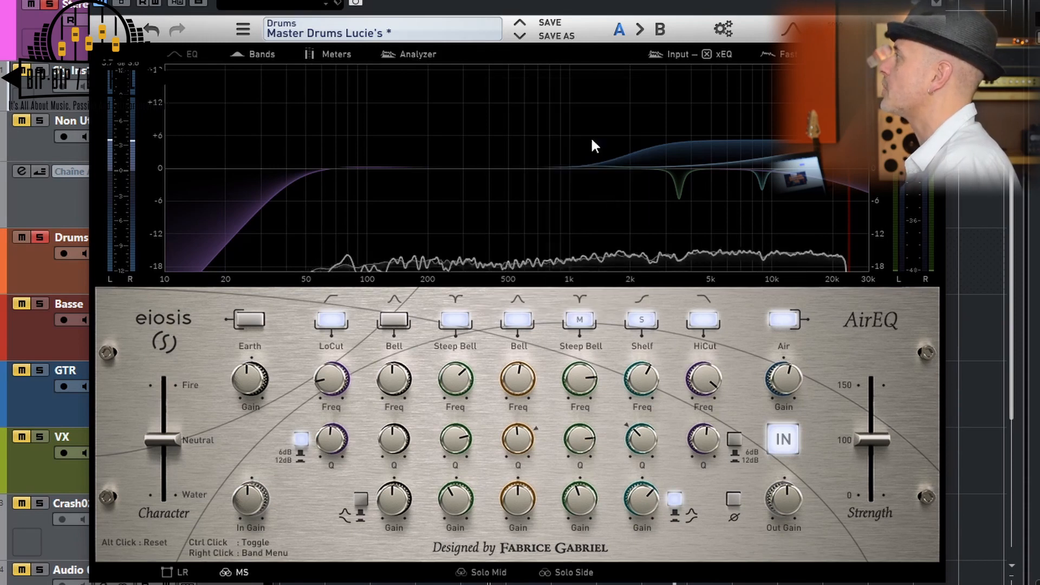
right_click(642, 320)
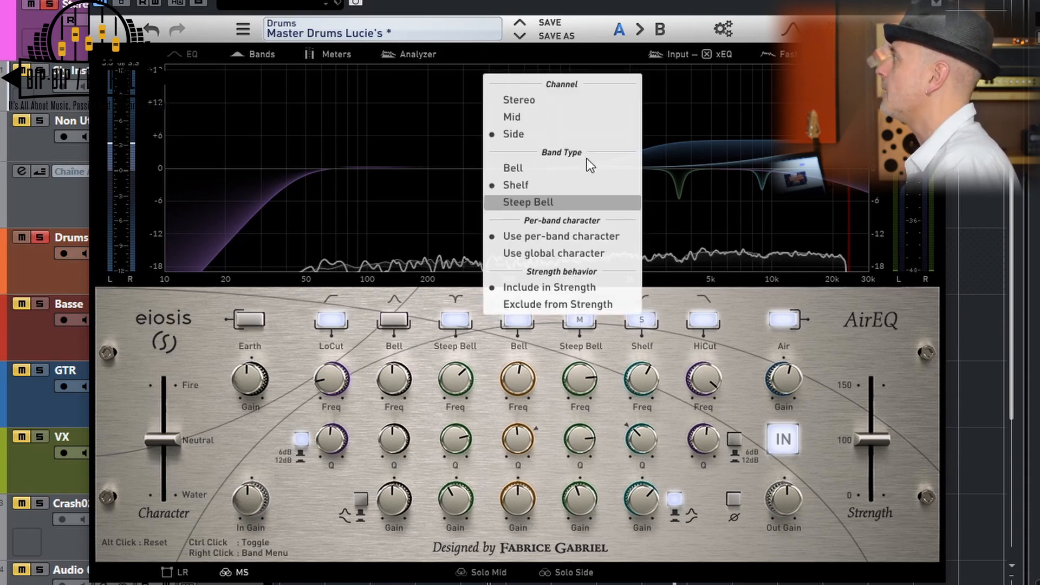
left_click(568, 104)
Try a different gain on the Air band
mouse_move(791, 380)
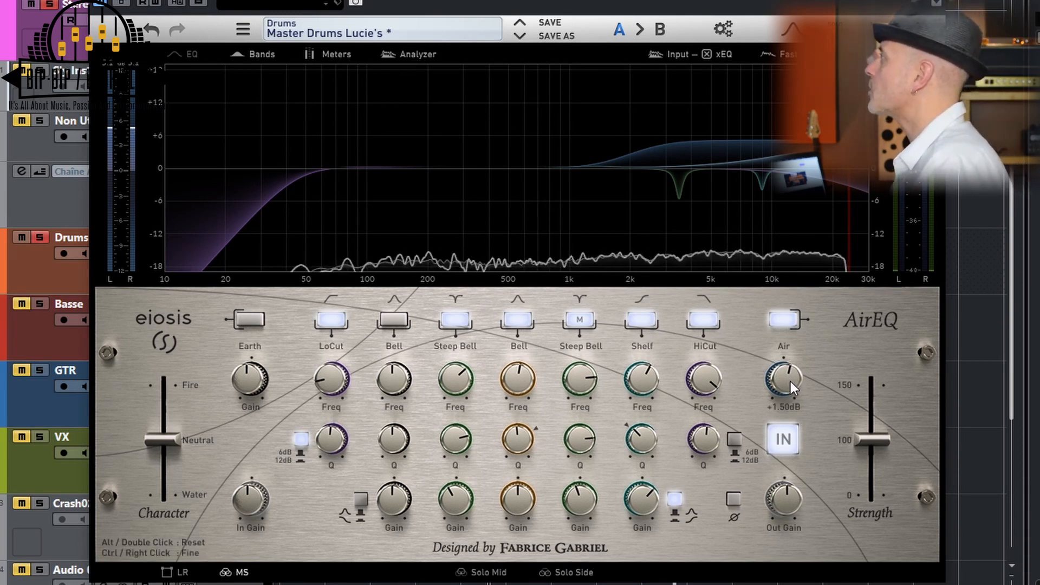
left_click_drag(793, 376, 771, 373)
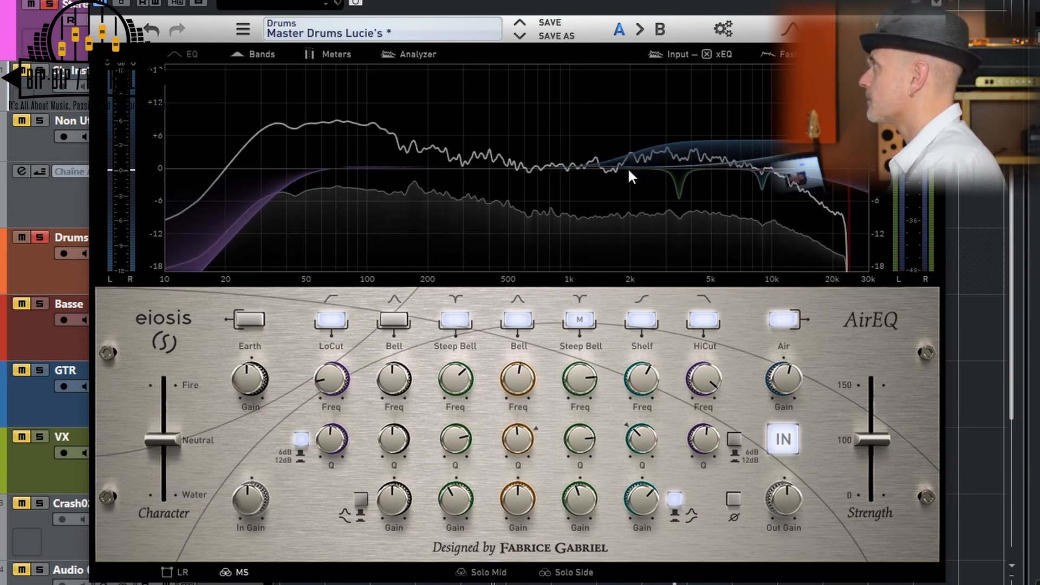
Compare the soloed drums with AirEQ bypassed and active, and check the Shelf band's gain
left_click(122, 3)
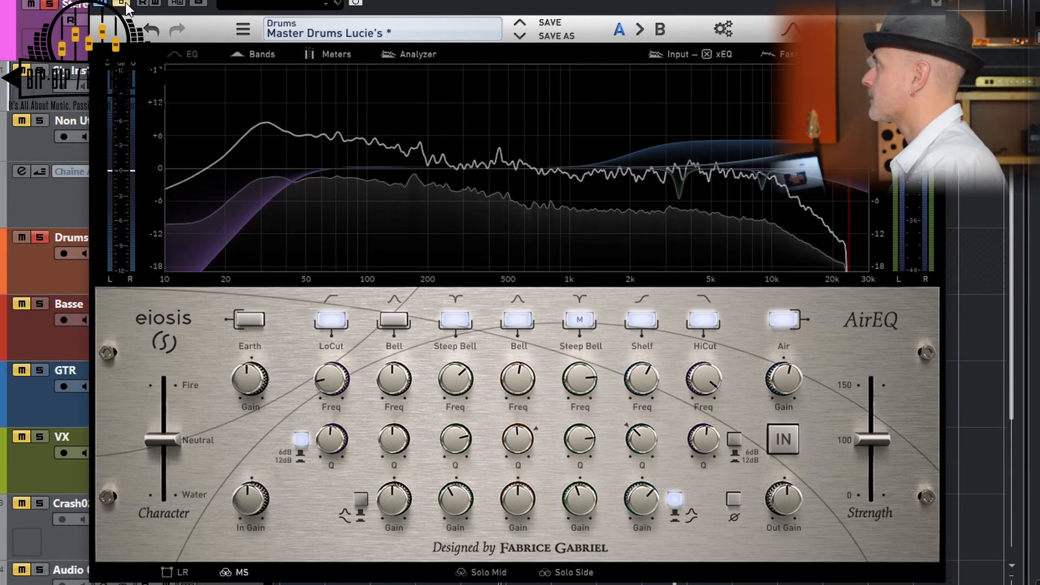
left_click(124, 3)
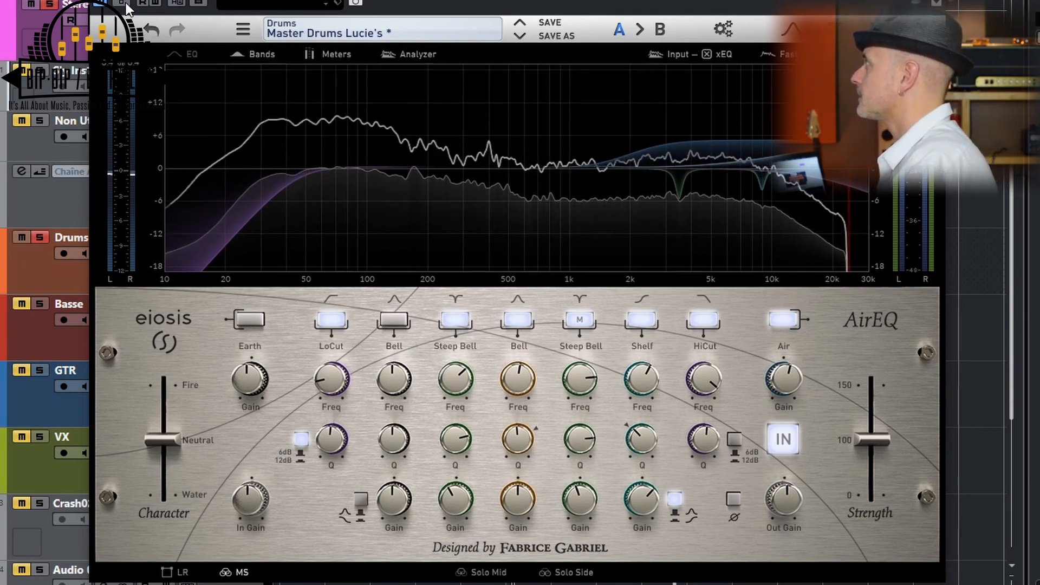
left_click(123, 3)
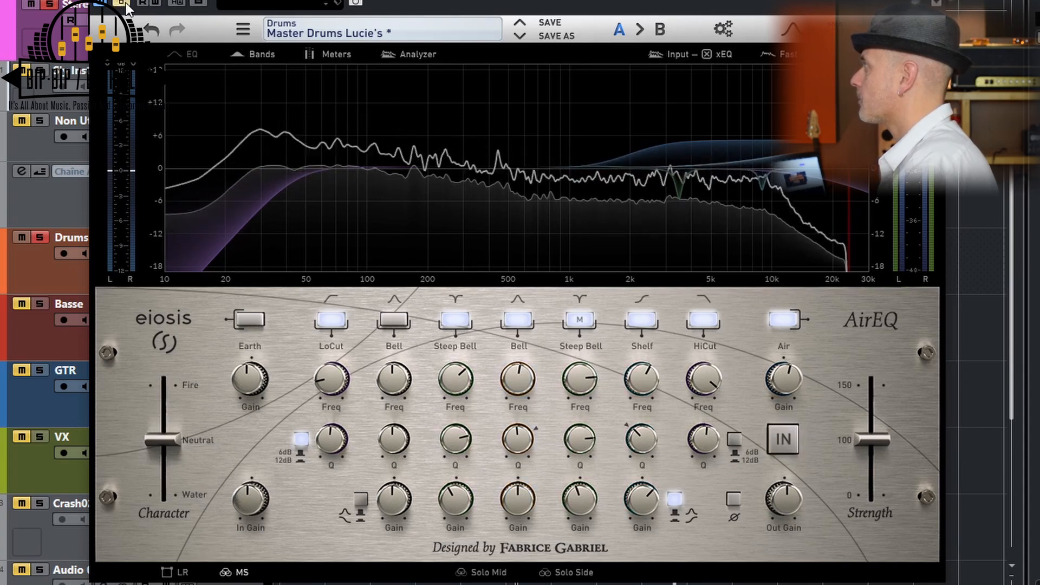
left_click(125, 6)
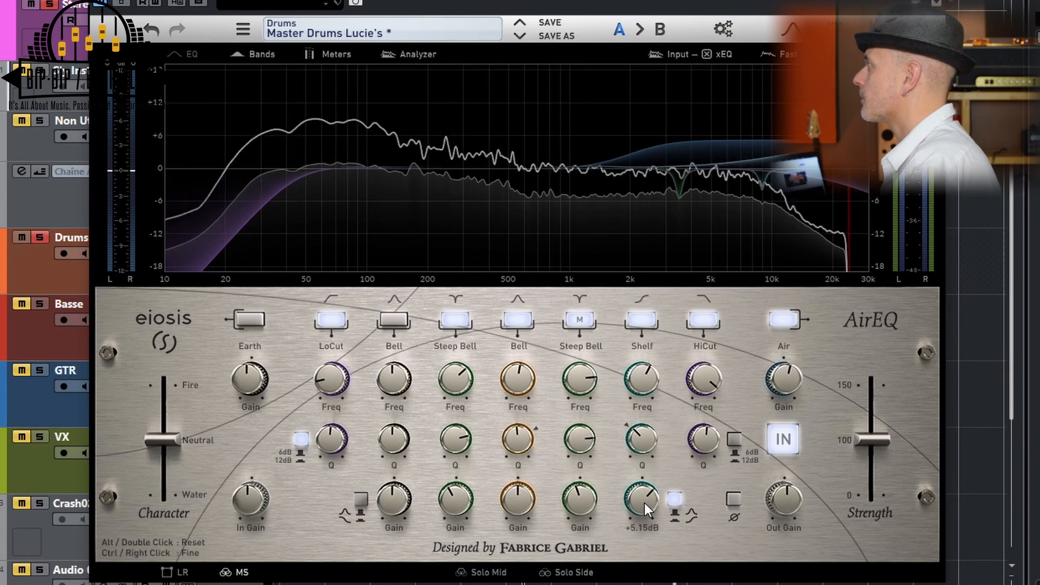
left_click_drag(645, 503, 647, 500)
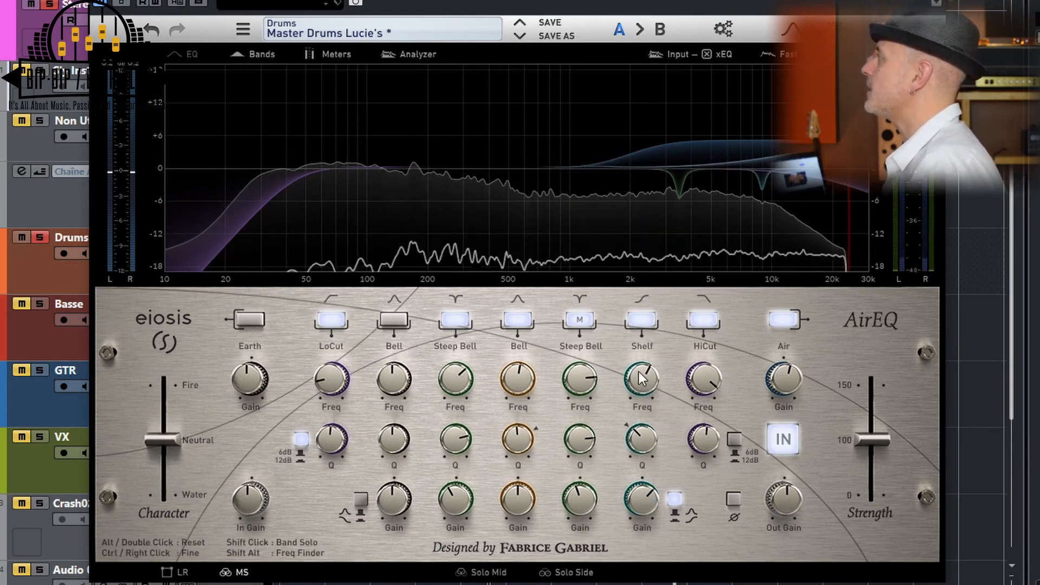
Open the Frequency EQ on Master Drums insert 3 beside AirEQ and bypass AirEQ for the comparison
mouse_move(645, 374)
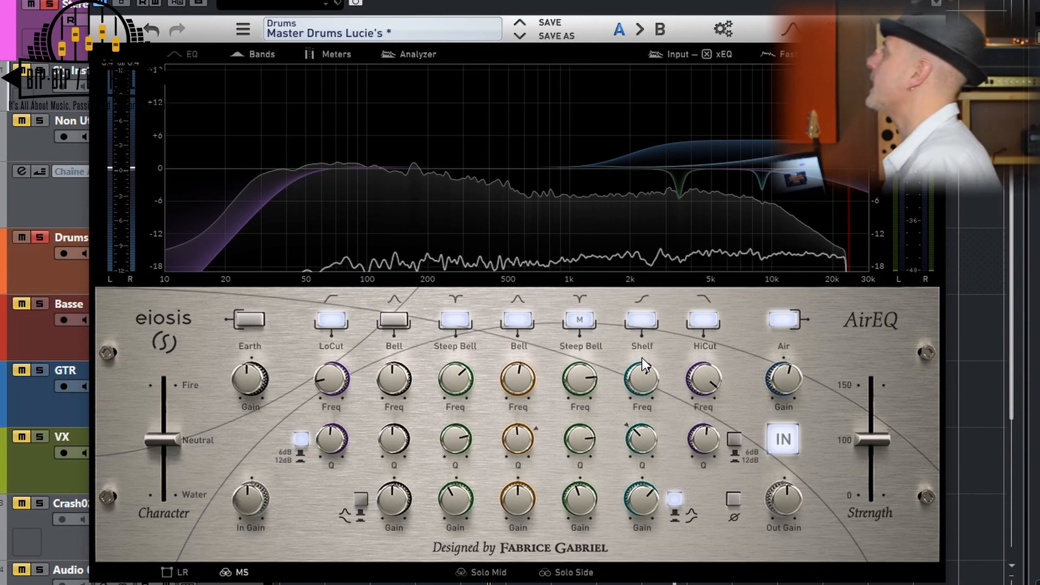
mouse_move(795, 381)
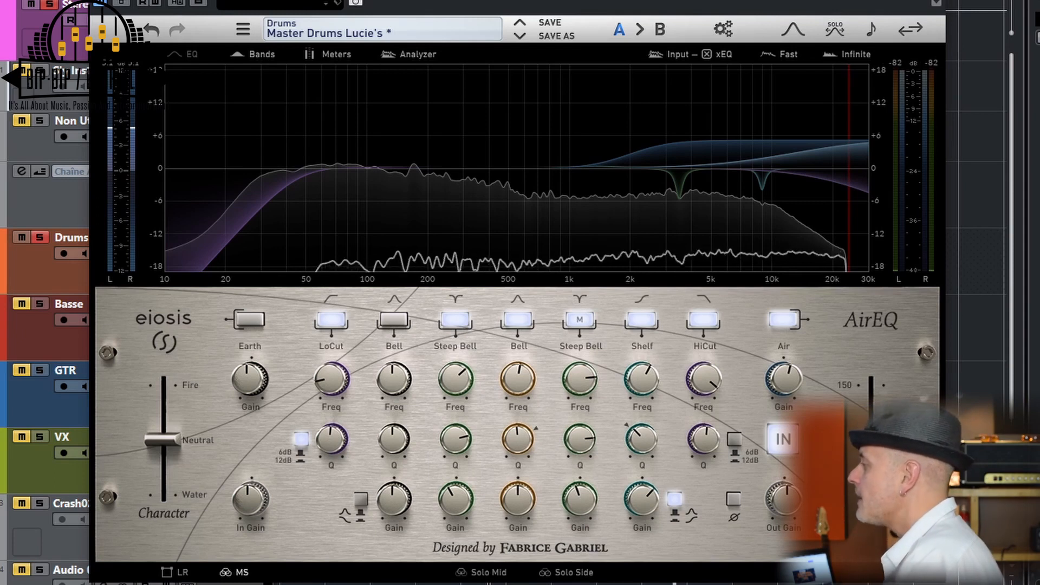
left_click(590, 583)
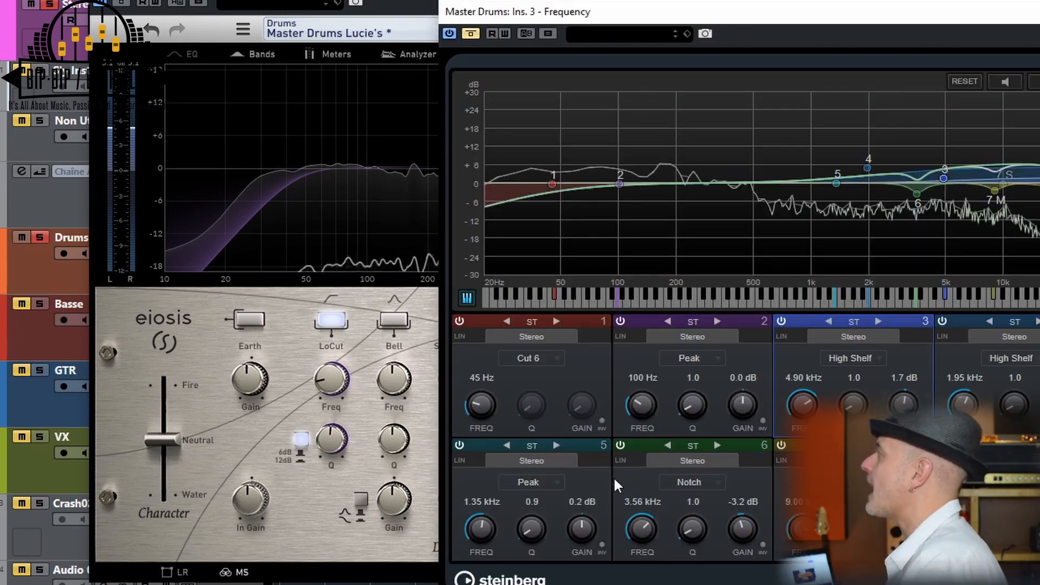
left_click_drag(740, 15, 680, 0)
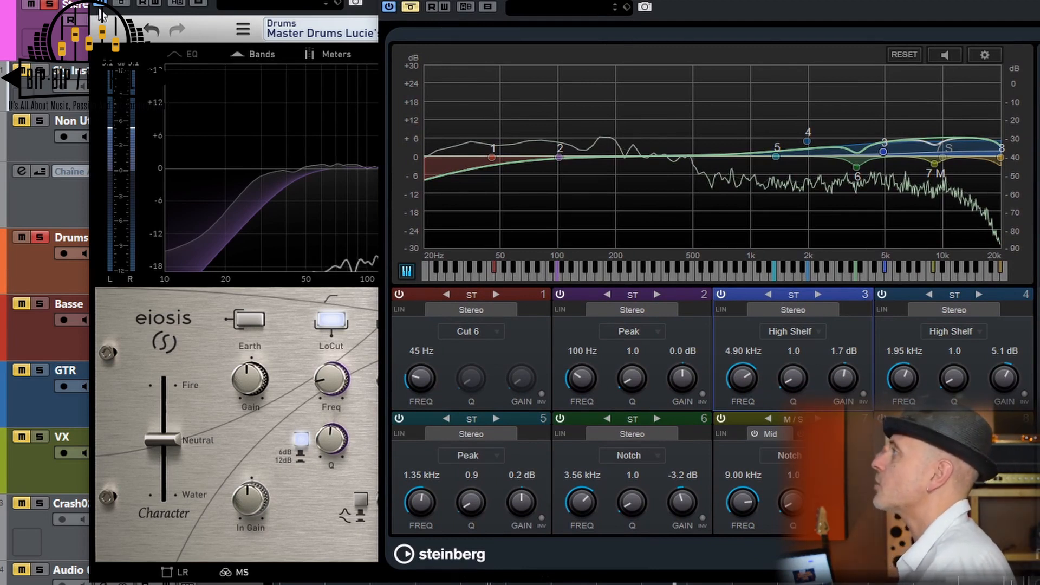
left_click(122, 5)
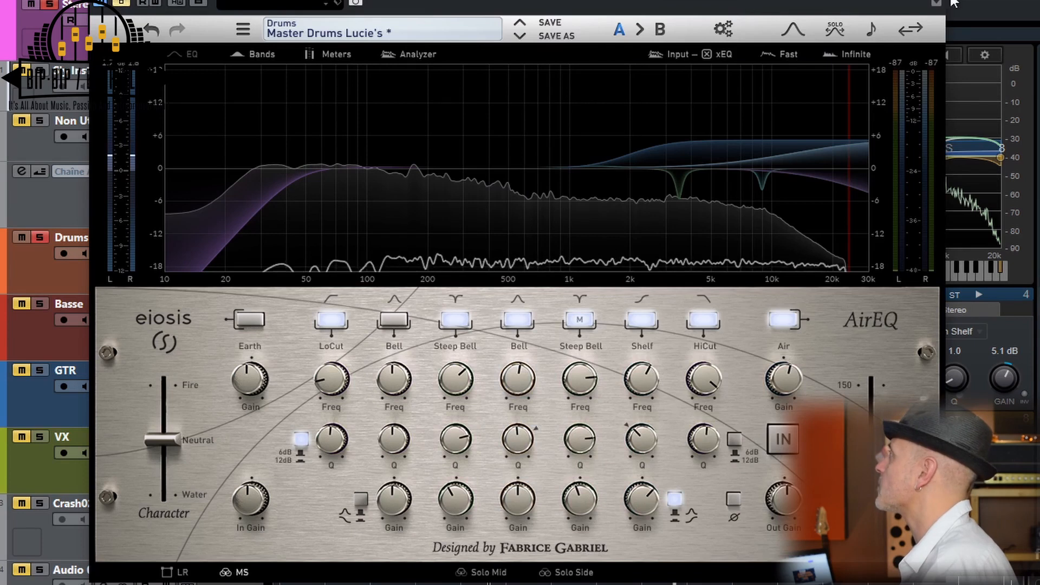
left_click(979, 8)
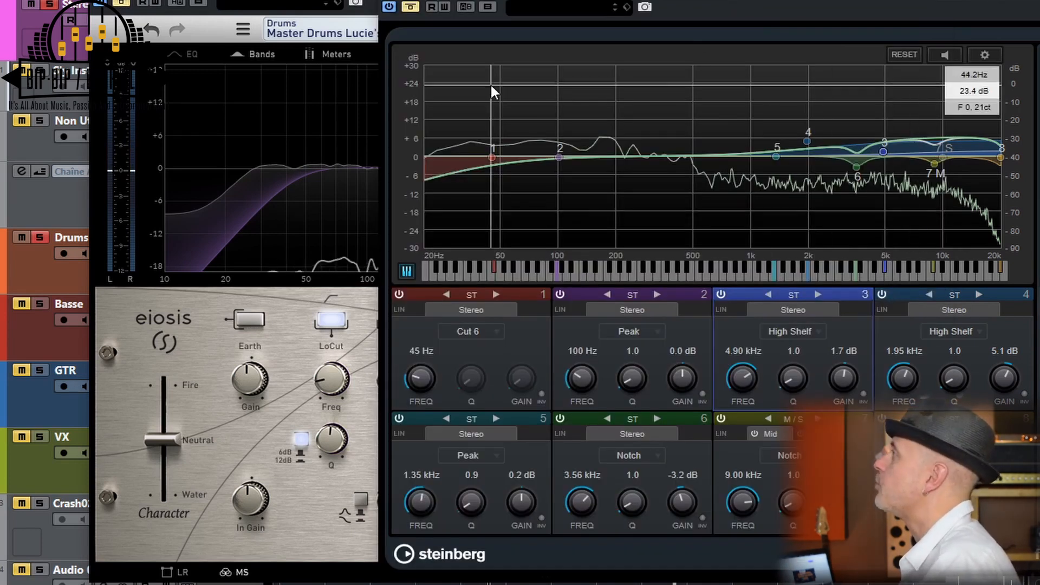
Switch the soloed drums from Frequency to AirEQ and arrange both plug-in windows so each bypass stays reachable
left_click(410, 5)
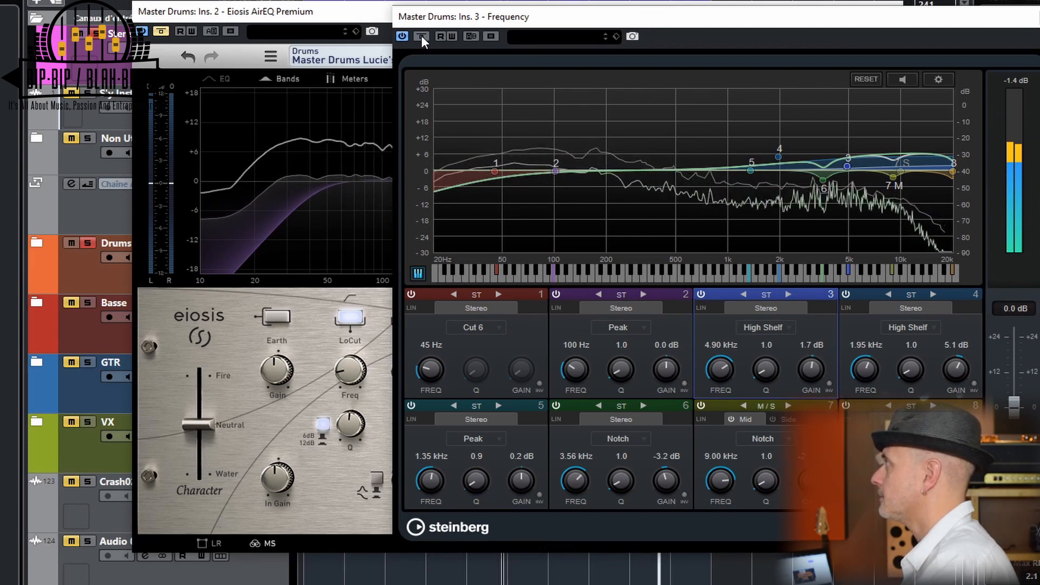
left_click(161, 32)
left_click_drag(426, 18, 317, 18)
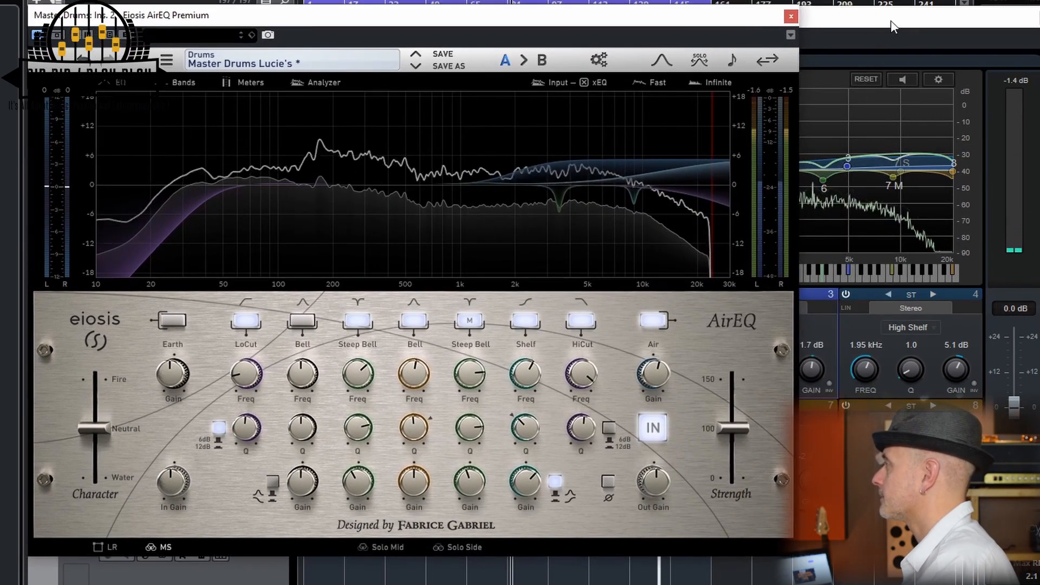
left_click_drag(544, 22, 546, 73)
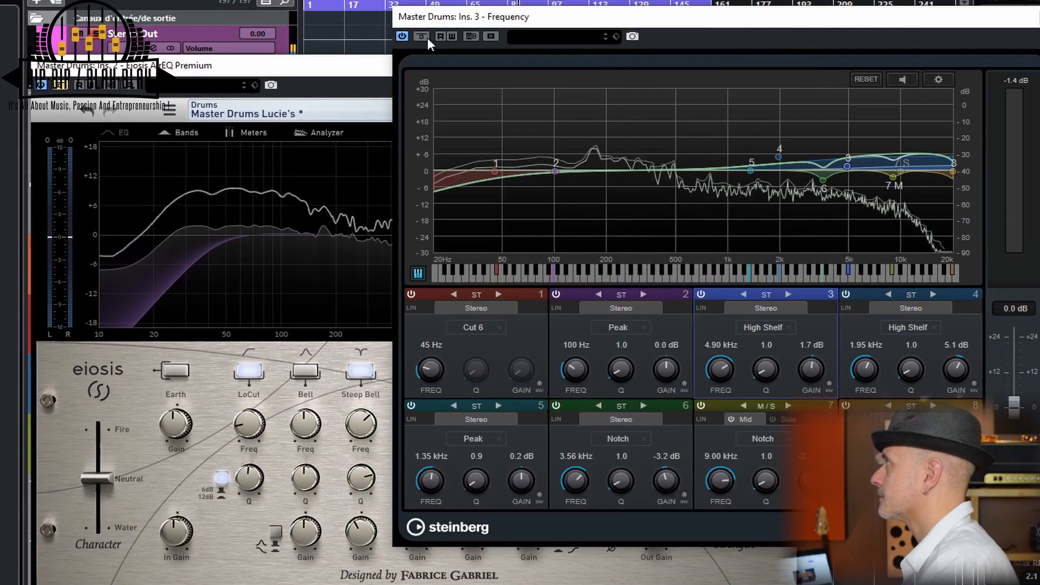
Compare Frequency and AirEQ on the soloed drums by activating one equalizer while the other is bypassed
left_click(427, 38)
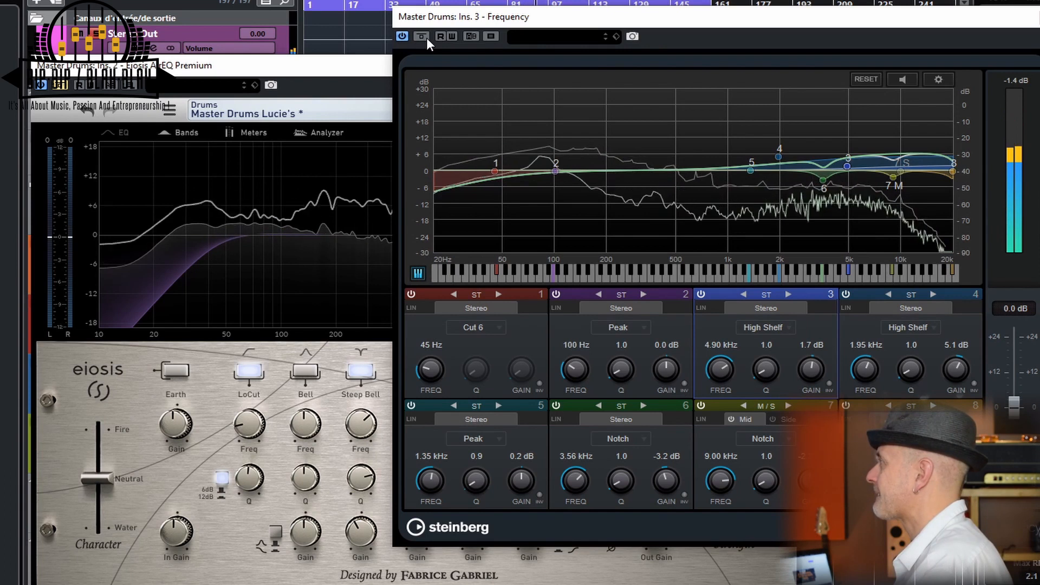
left_click(422, 36)
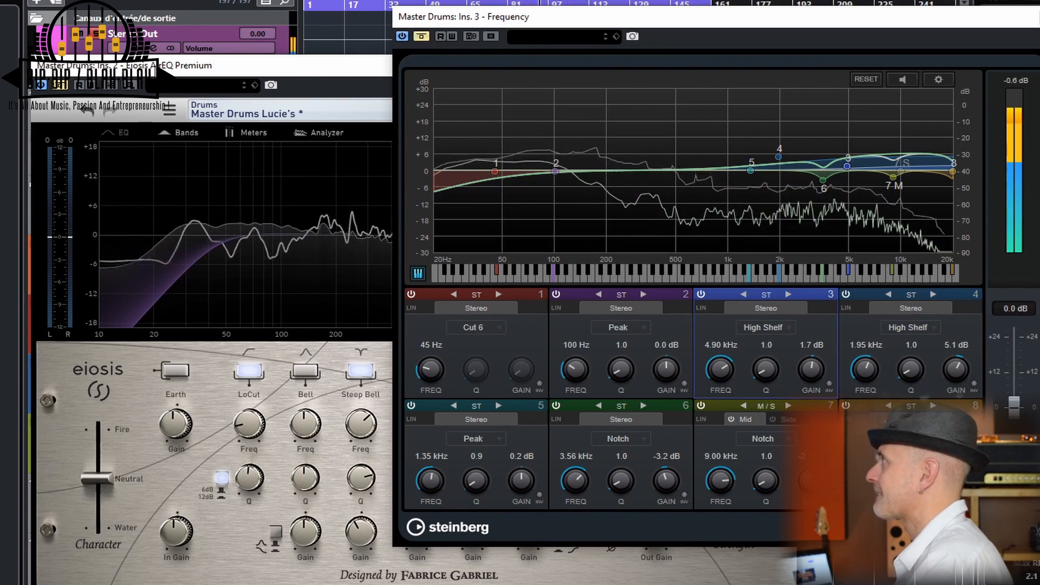
left_click(62, 87)
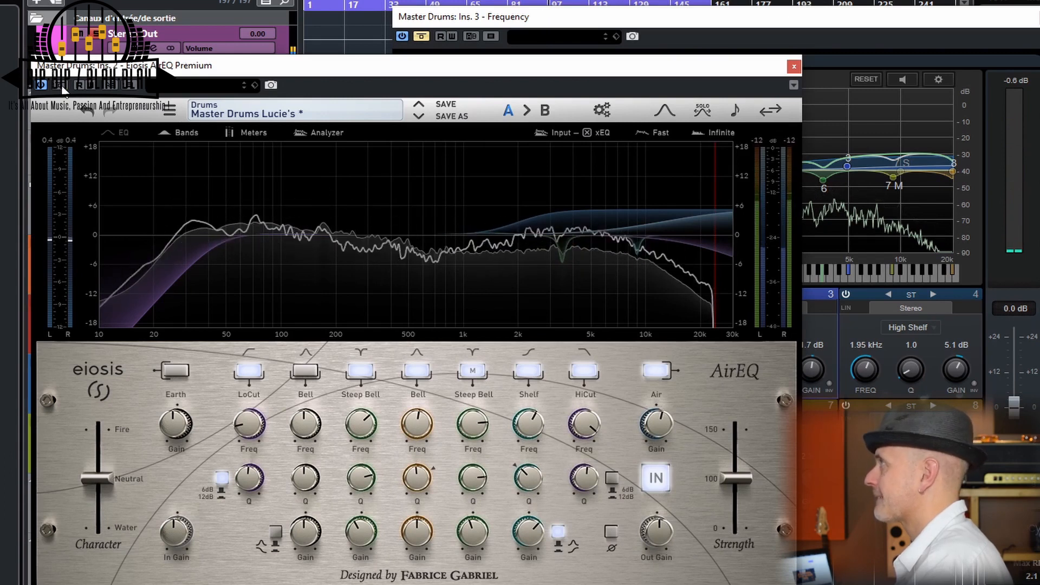
left_click(62, 88)
left_click(422, 36)
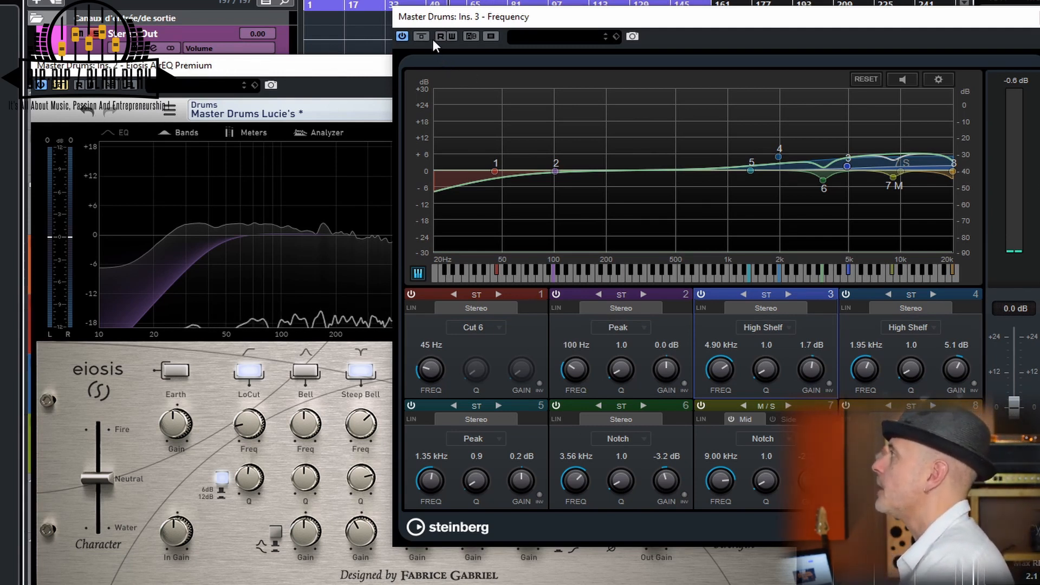
Reposition the Frequency window, play the drums through Frequency, and switch back to AirEQ to compare the sound
left_click_drag(473, 25, 424, 52)
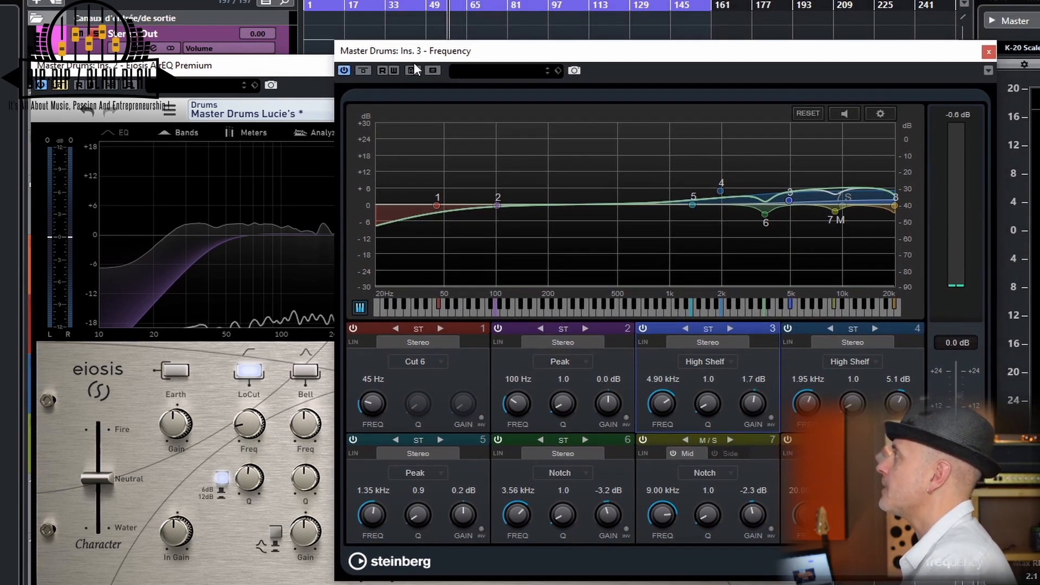
key("space")
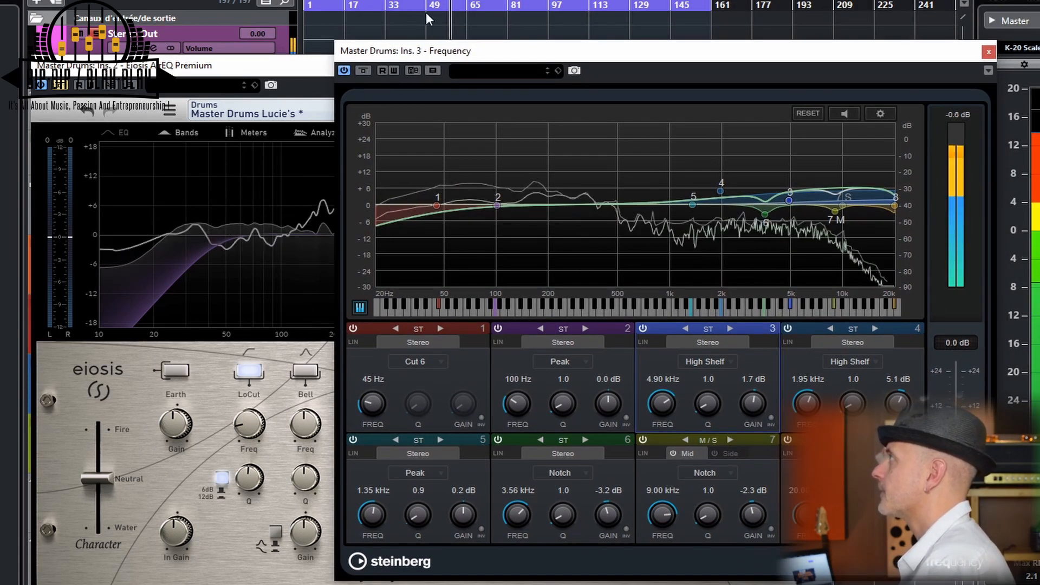
left_click(364, 71)
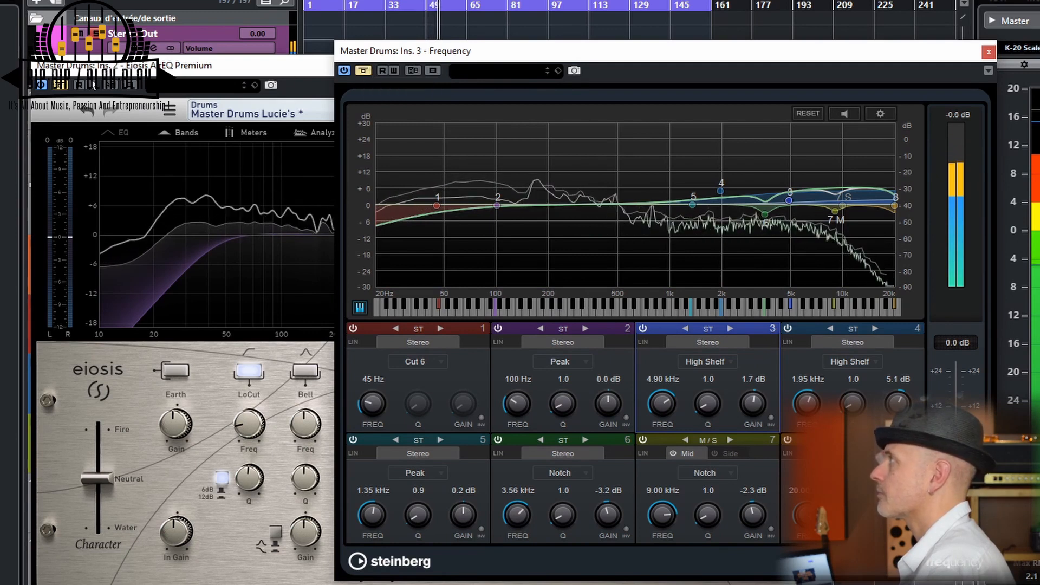
left_click(54, 91)
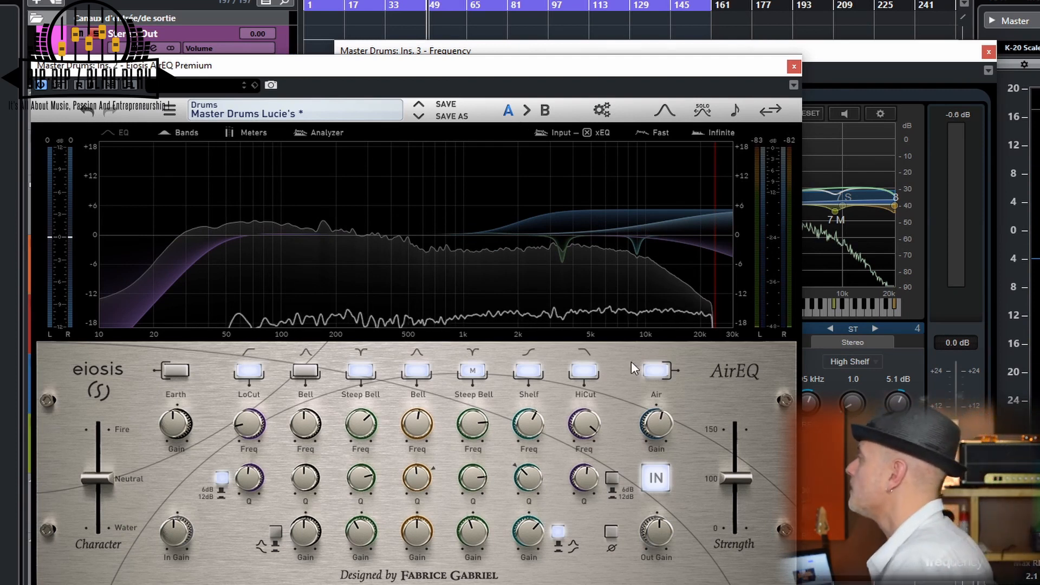
Play the drums through AirEQ and lower its Strength to 0%
left_click_drag(654, 66, 634, 45)
mouse_move(711, 459)
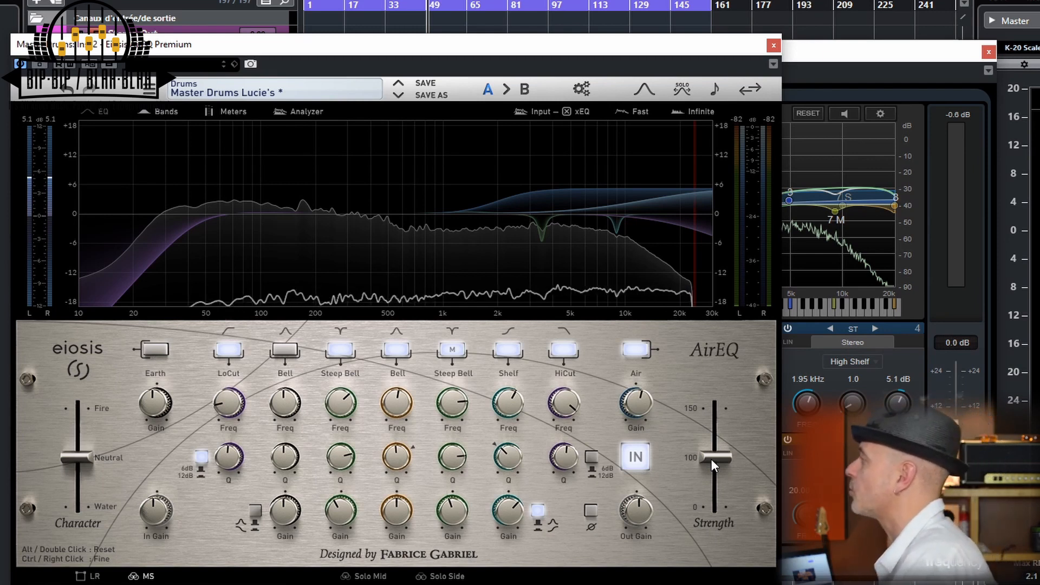
key("space")
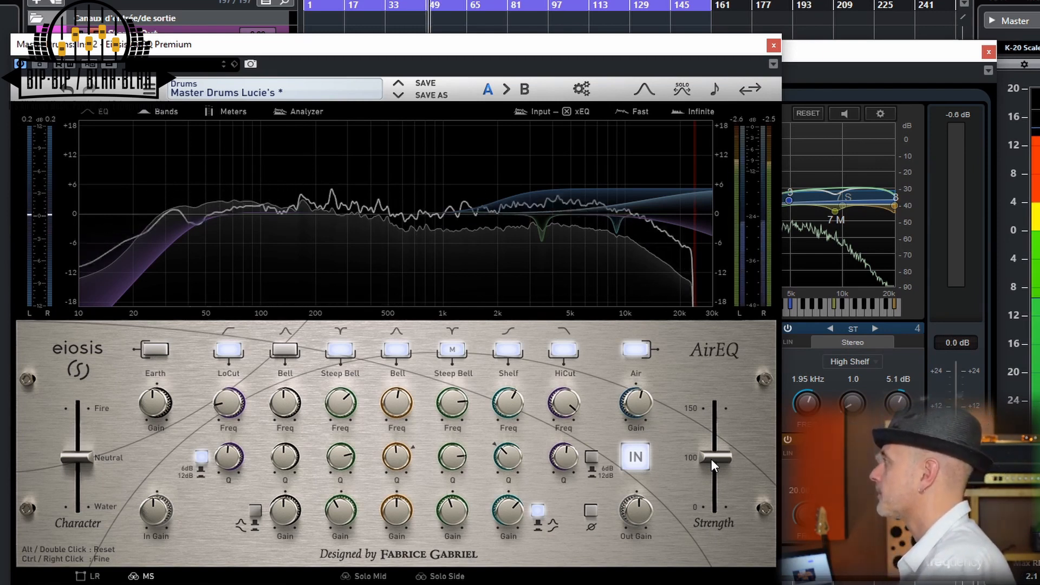
mouse_move(712, 457)
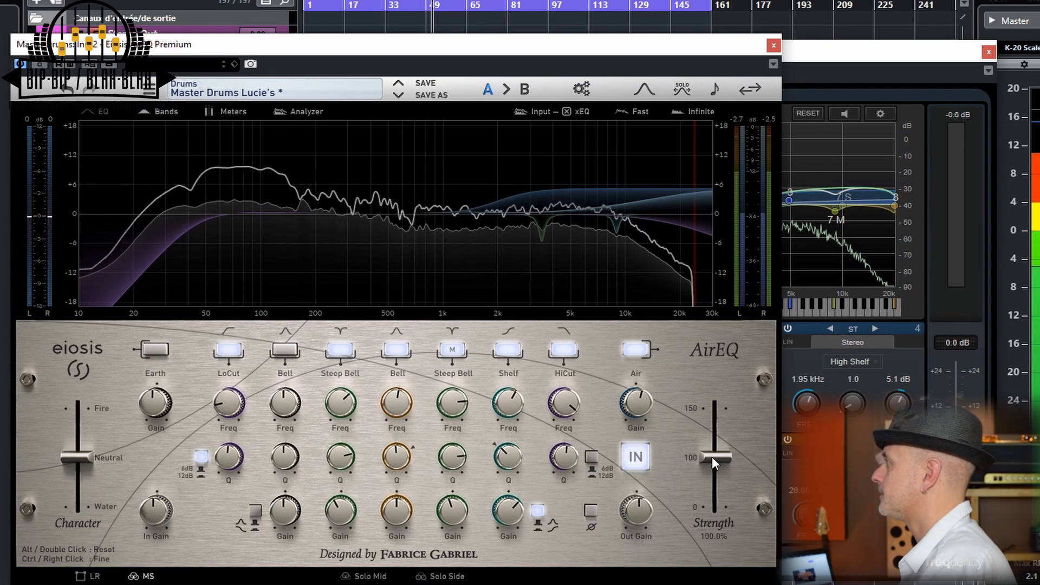
left_click_drag(712, 457, 705, 539)
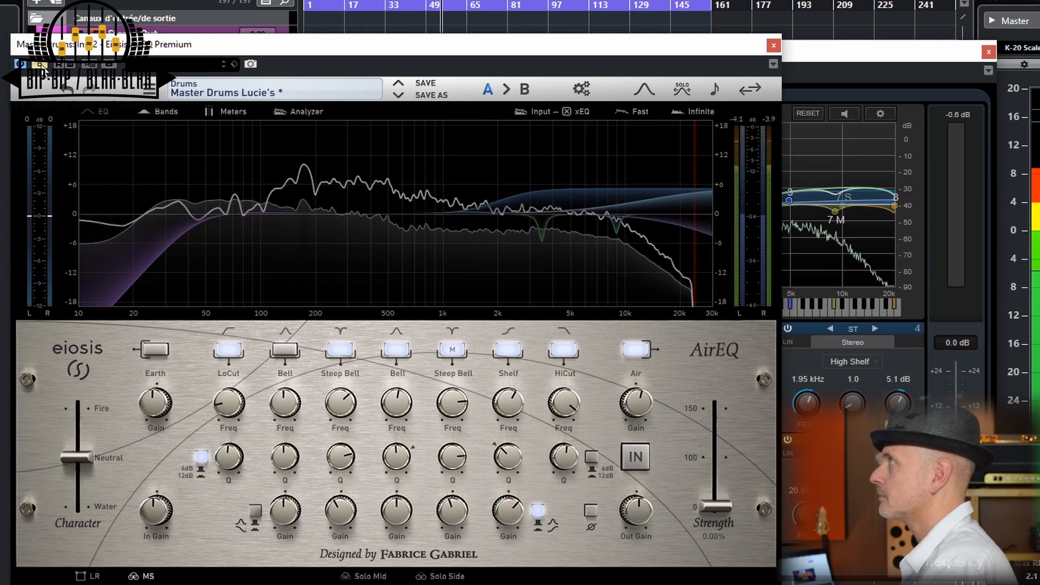
Audition AirEQ's Strength at 150% on the drums and reset it to 100%
left_click_drag(714, 505, 721, 406)
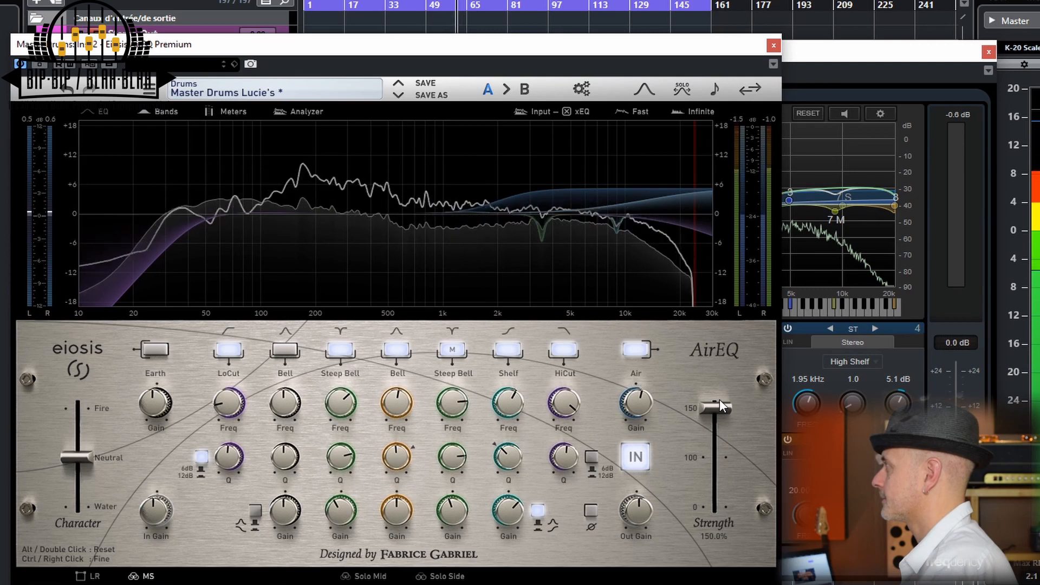
mouse_move(720, 406)
left_mouse_down()
mouse_move(716, 458)
mouse_move(723, 401)
left_mouse_up()
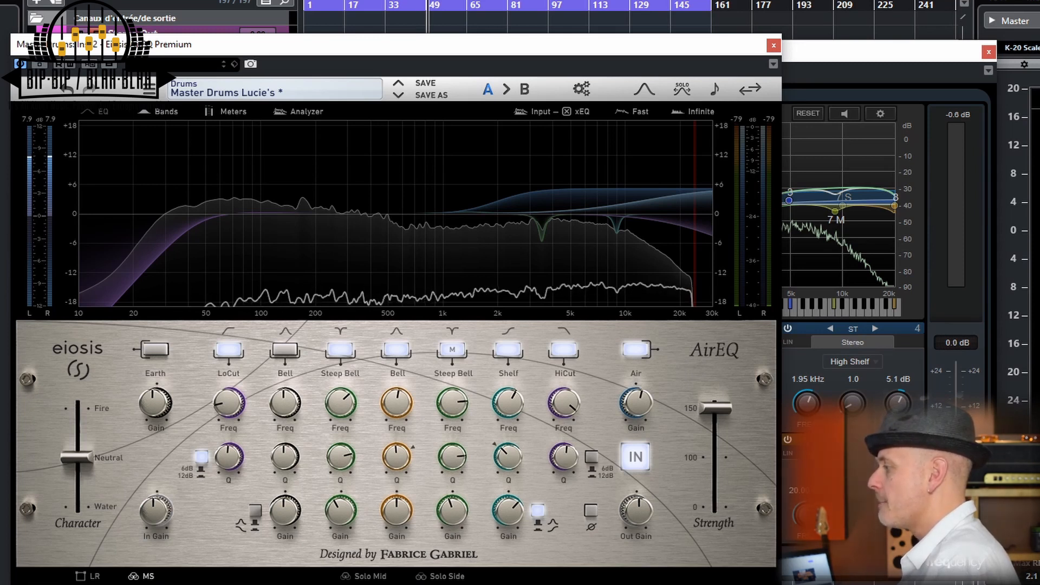
double_click(715, 408)
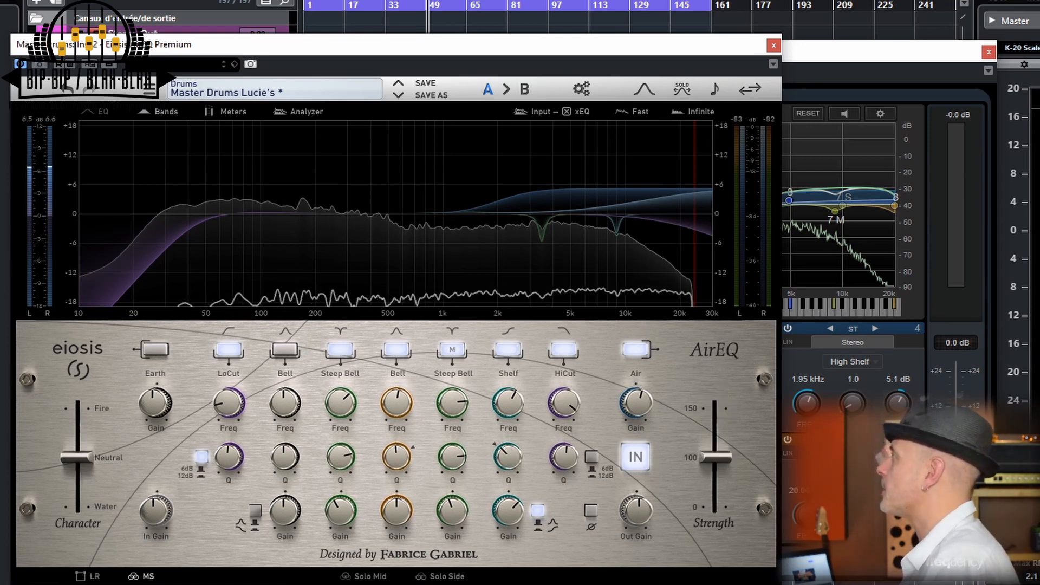
Replace the two drum EQ windows with the AirEQ on Stereo Out and unsolo the Drums Edit track
left_click(775, 44)
left_click(990, 53)
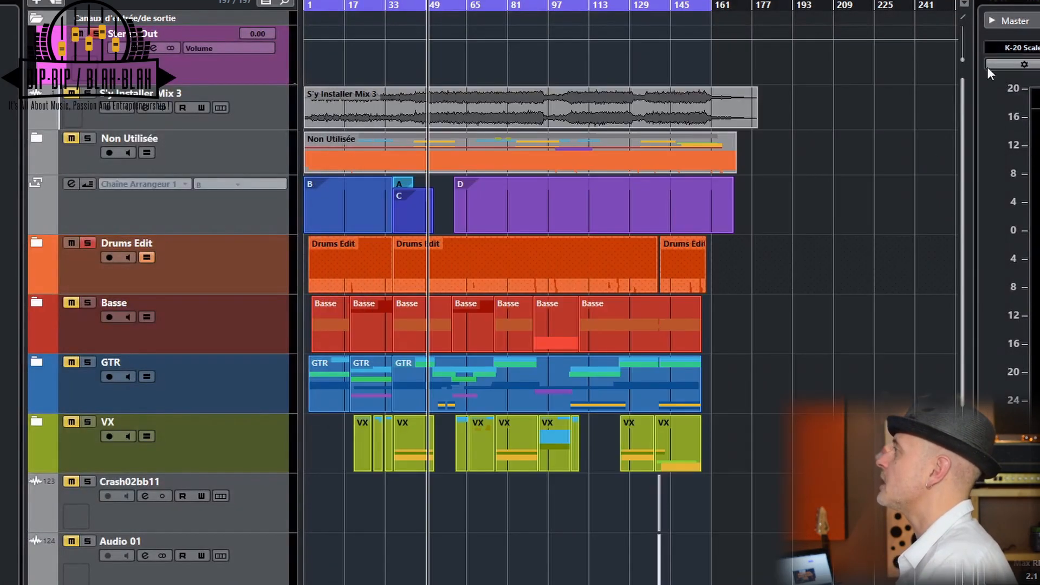
left_click(86, 243)
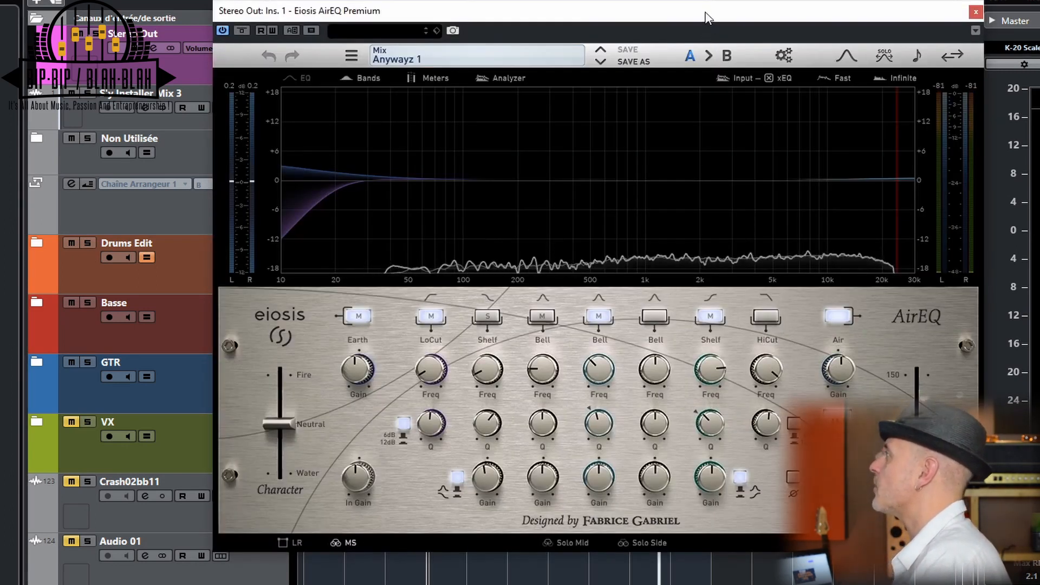
left_click_drag(706, 18, 589, 14)
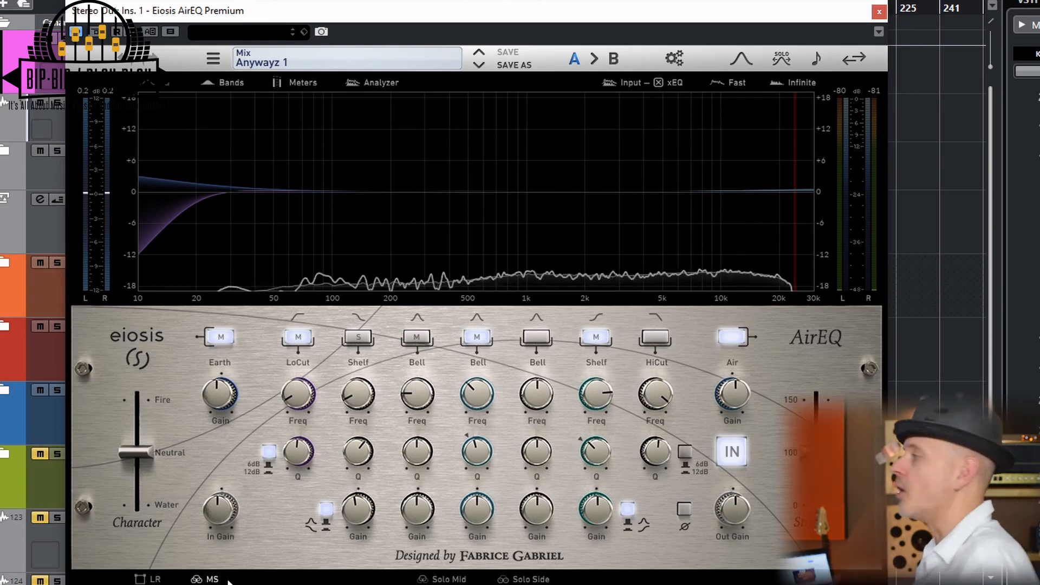
Examine the gain, frequency and Q settings of the Earth, Shelf, Air and active Bell bands in the Anywayz 1 mix preset
mouse_move(223, 389)
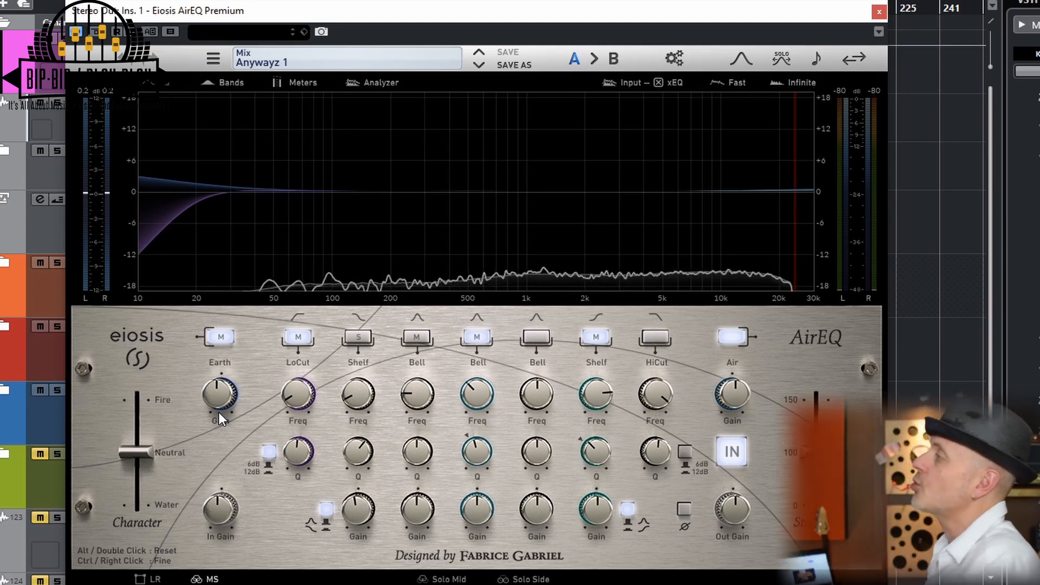
left_click(219, 412)
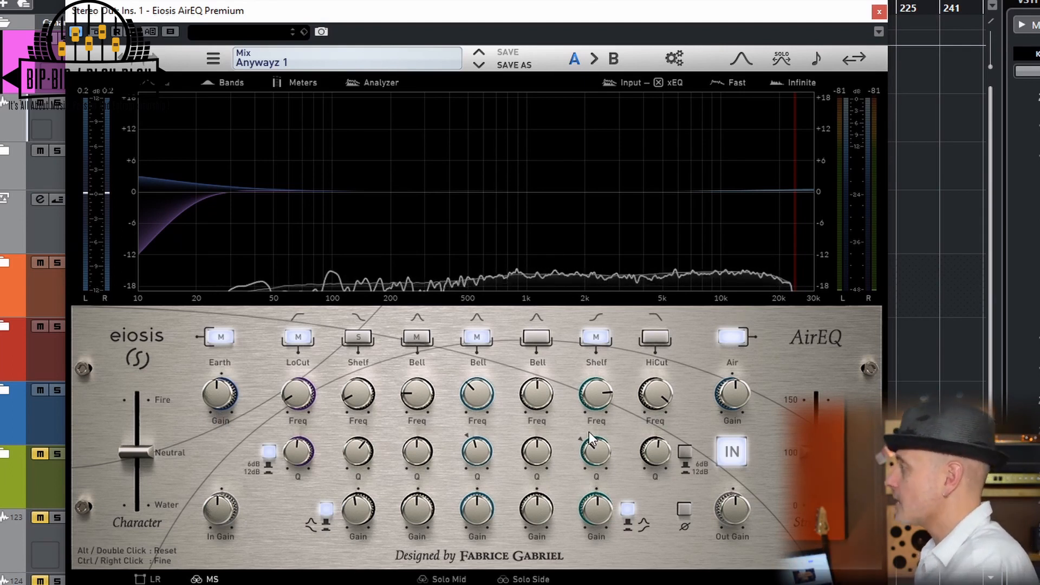
mouse_move(582, 437)
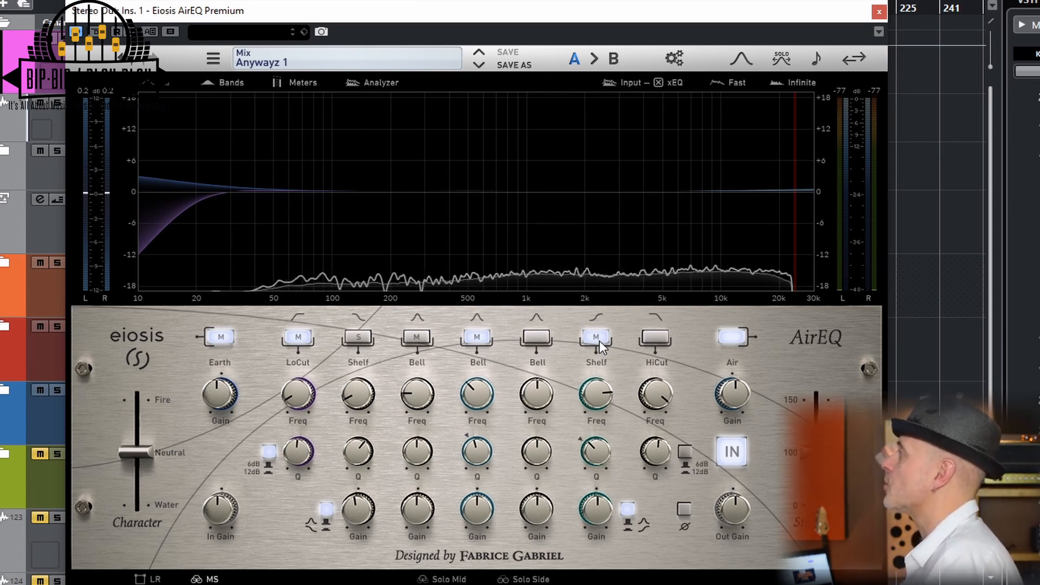
mouse_move(593, 509)
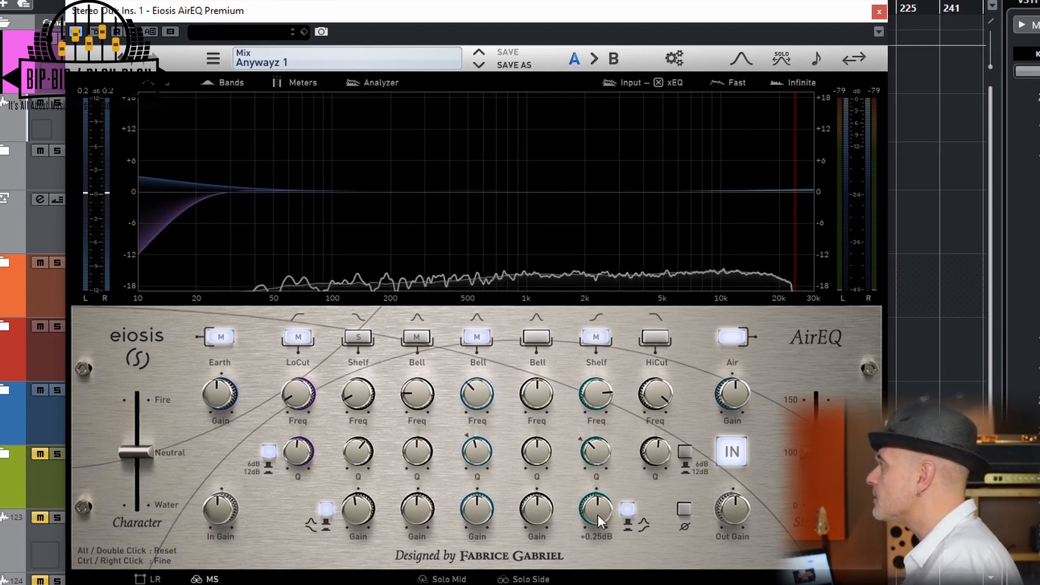
mouse_move(603, 397)
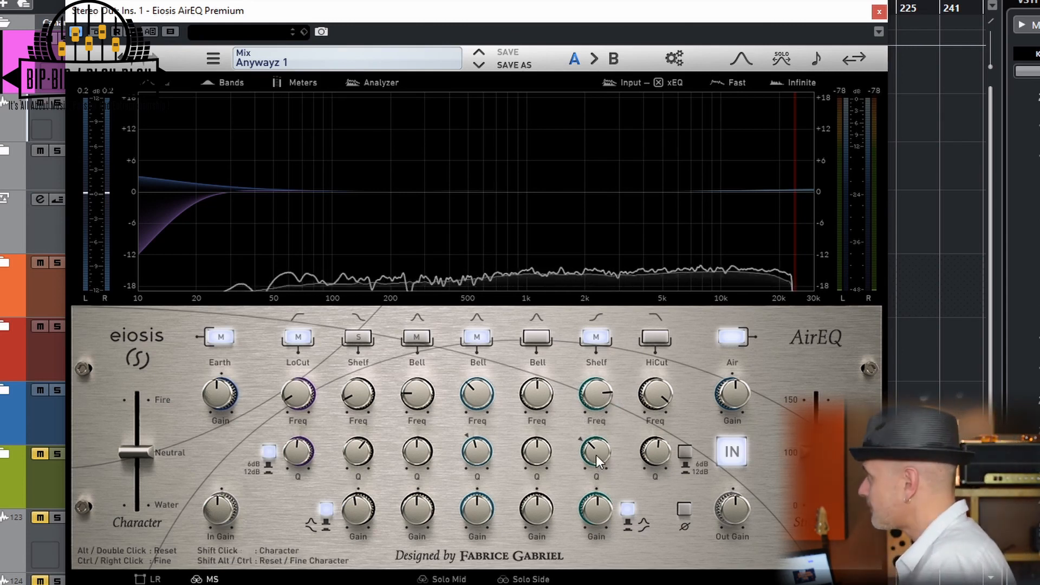
mouse_move(739, 396)
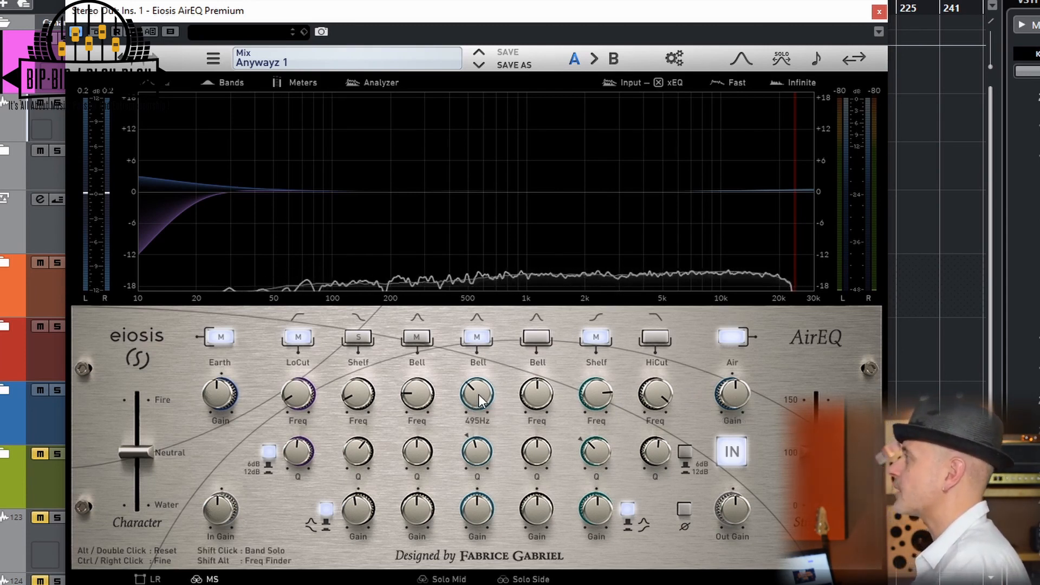
mouse_move(475, 509)
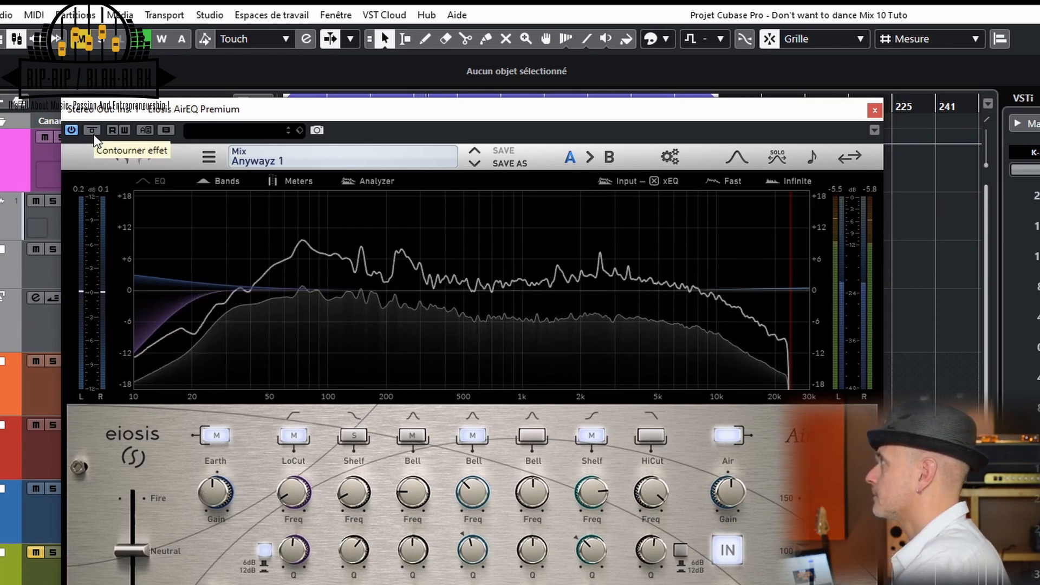
Compare the full mix with AirEQ bypassed and active on Stereo Out and check the LoCut settings
left_click(94, 134)
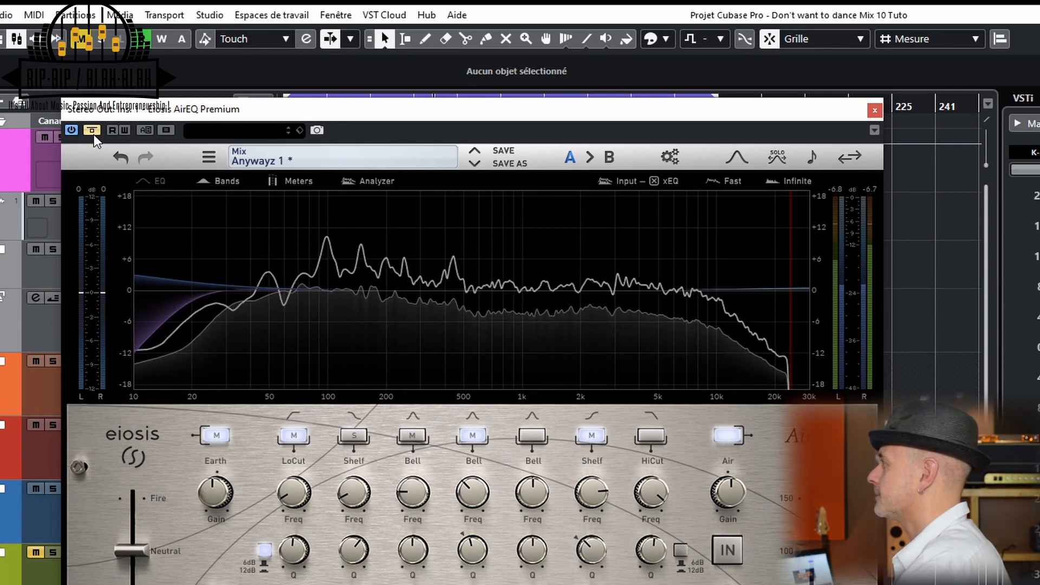
left_click(95, 136)
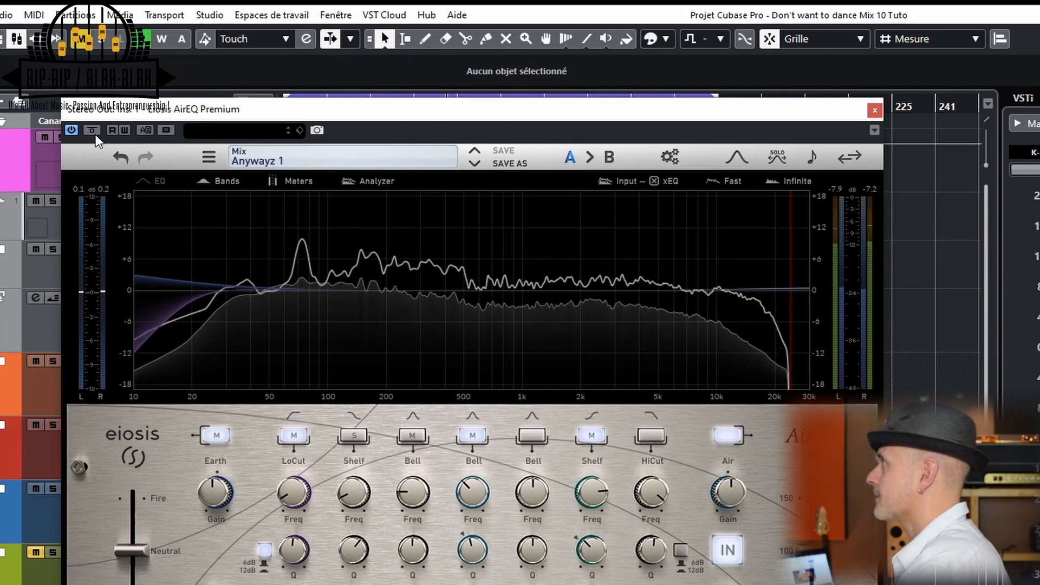
left_click(96, 133)
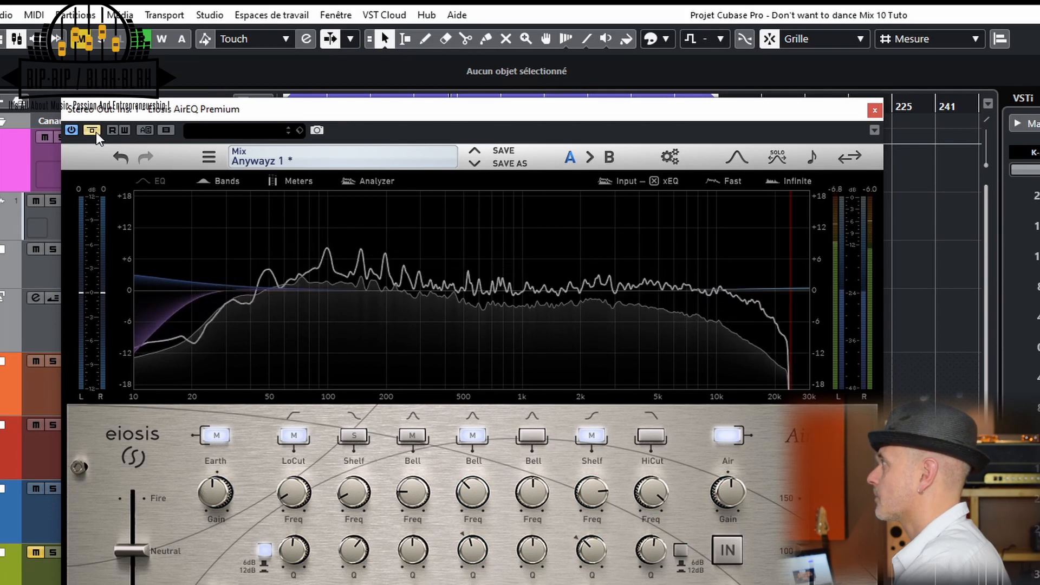
left_click(96, 133)
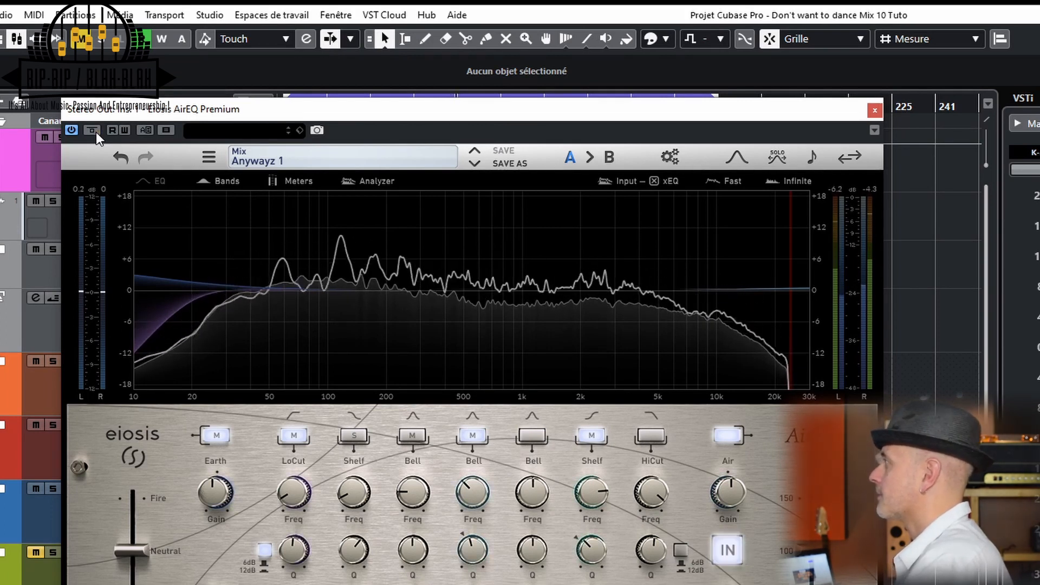
left_click(95, 133)
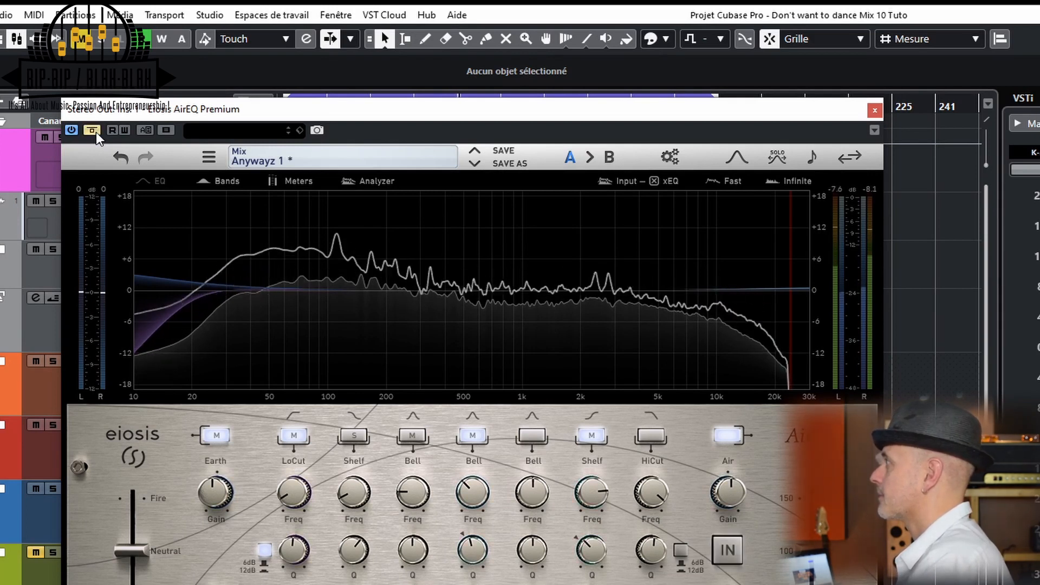
left_click(95, 133)
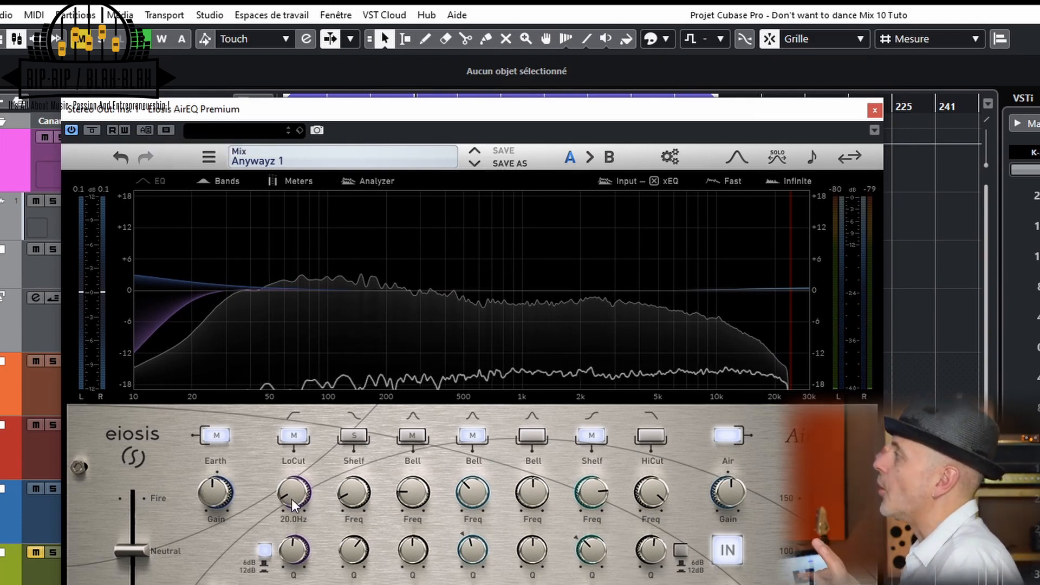
mouse_move(298, 548)
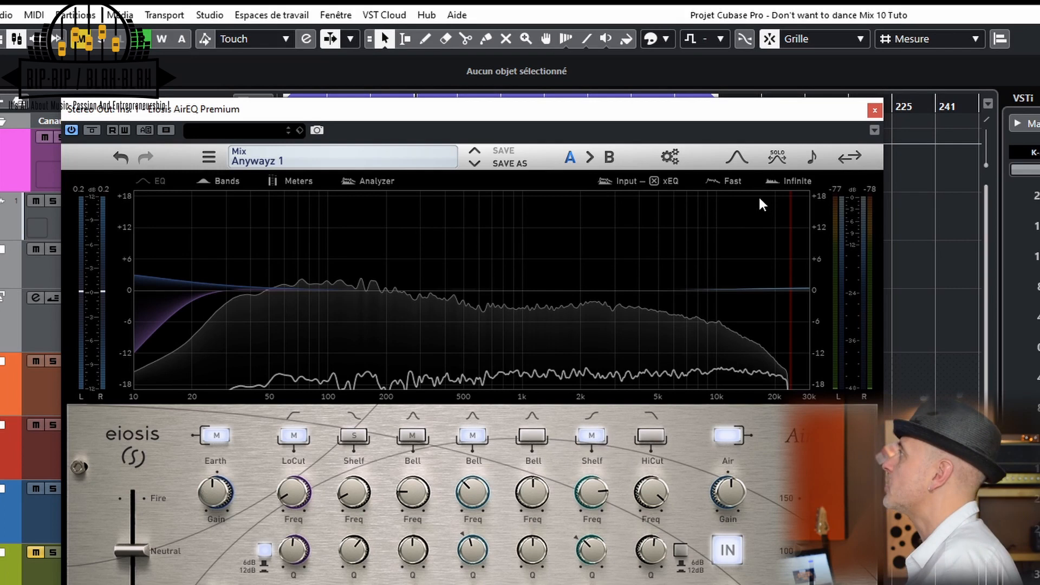
Close the Stereo Out AirEQ, solo the Strat / Orange JVC guitar track and open its AirEQ insert
left_click(874, 112)
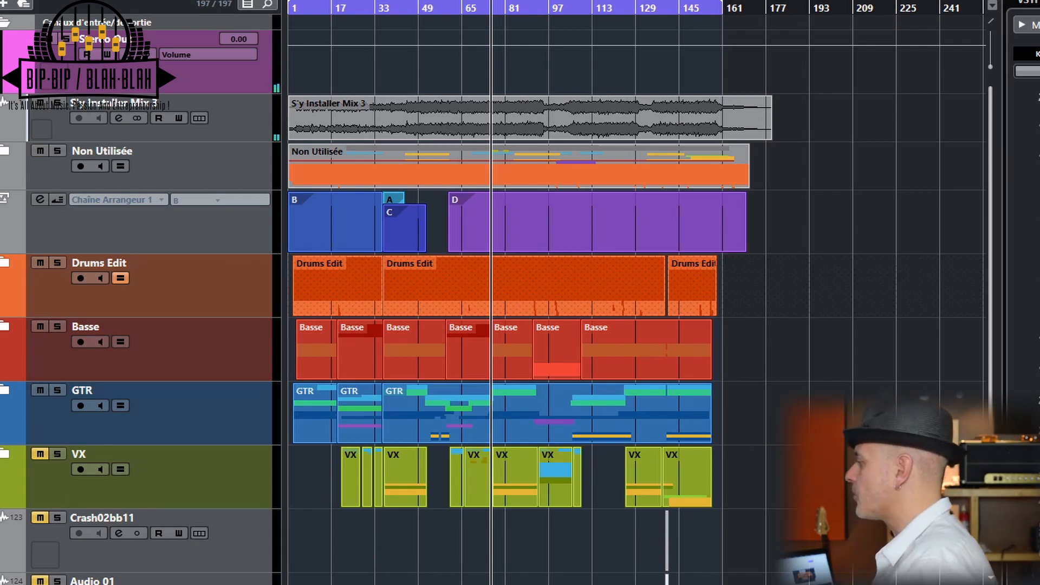
key("s")
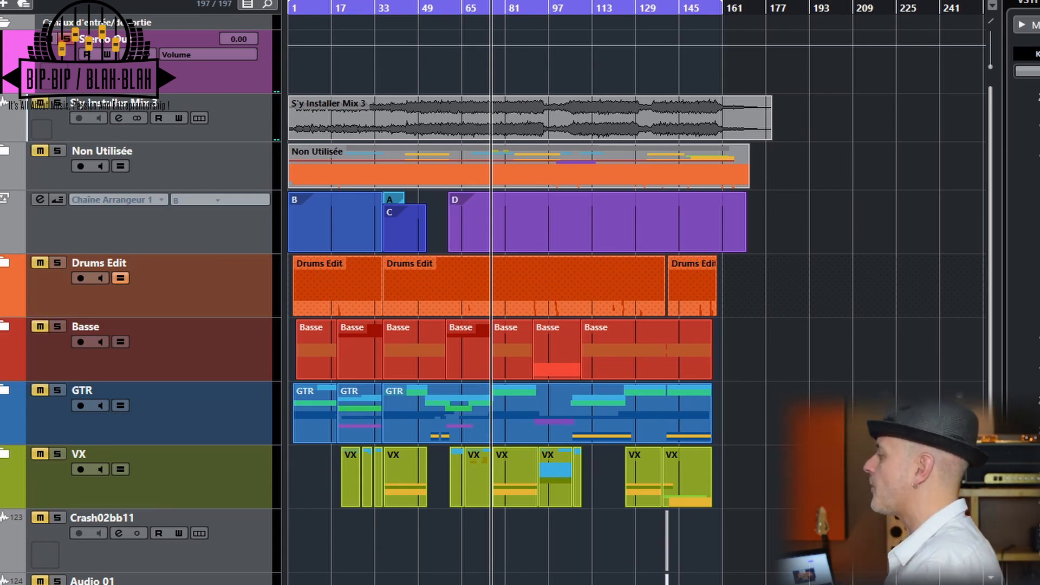
left_click(598, 372)
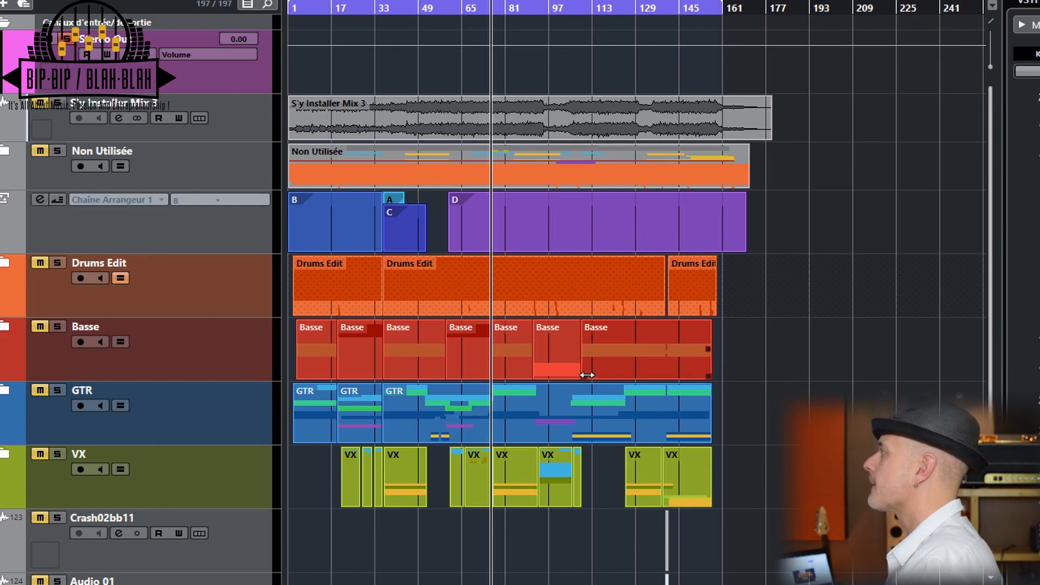
left_click(587, 382)
left_click(586, 402)
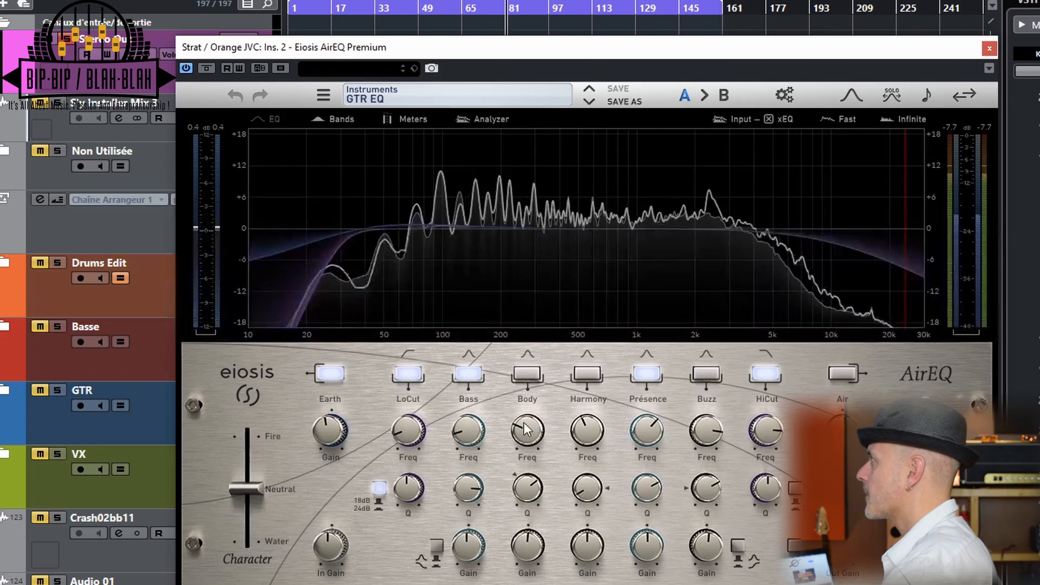
left_click_drag(543, 51, 477, 50)
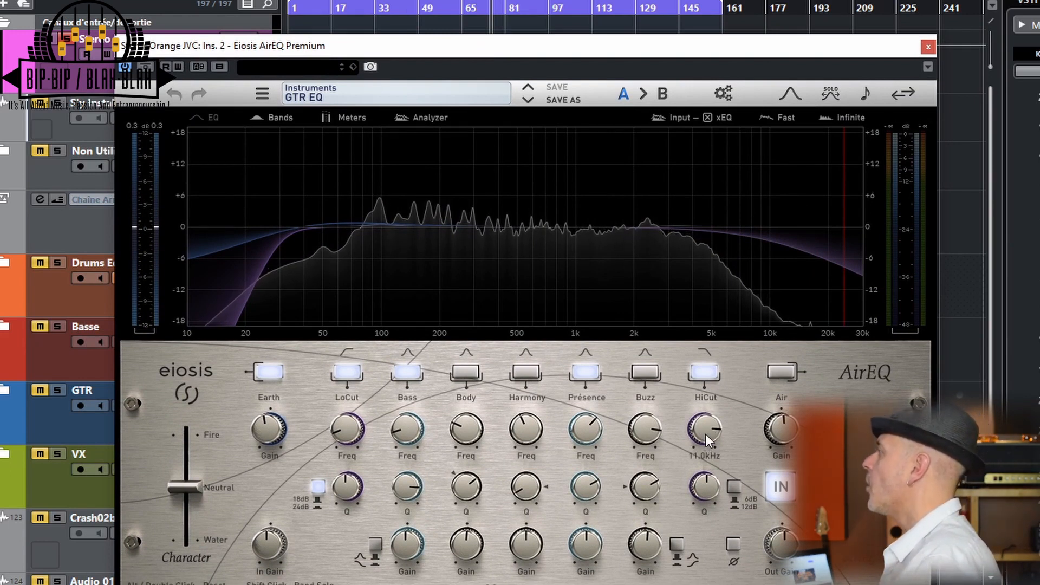
Examine the Présence, Bass, LoCut and Earth band settings of the GTR EQ preset
mouse_move(590, 432)
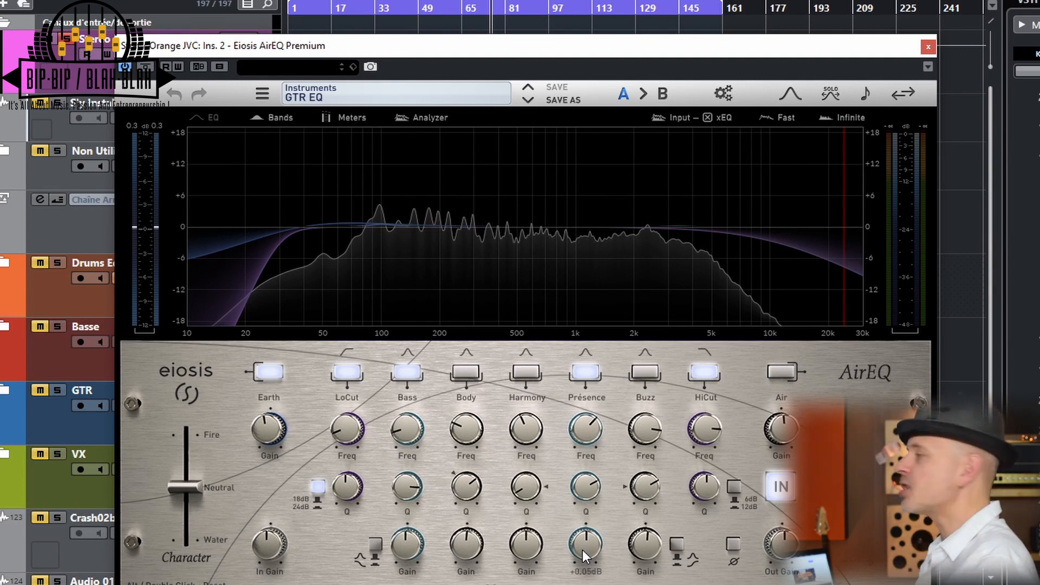
mouse_move(595, 484)
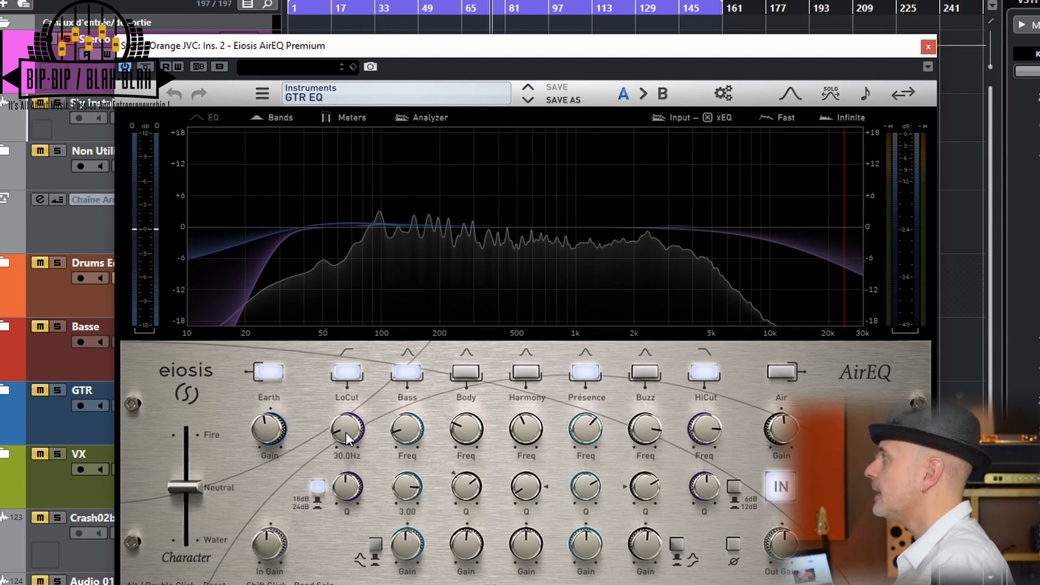
mouse_move(271, 428)
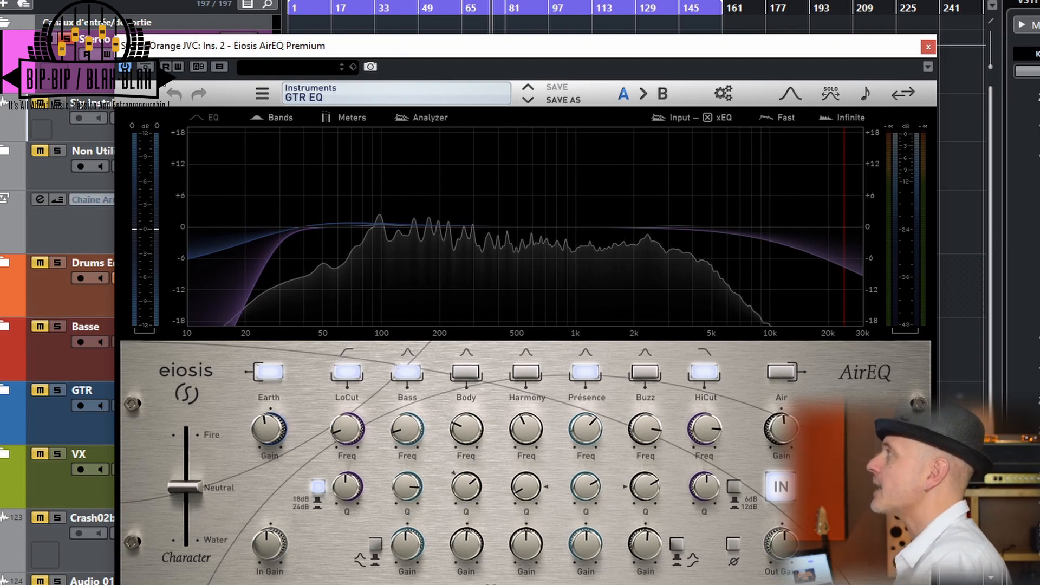
Play the guitar with AirEQ bypassed and active, and check the HiCut and Présence frequencies
key("space")
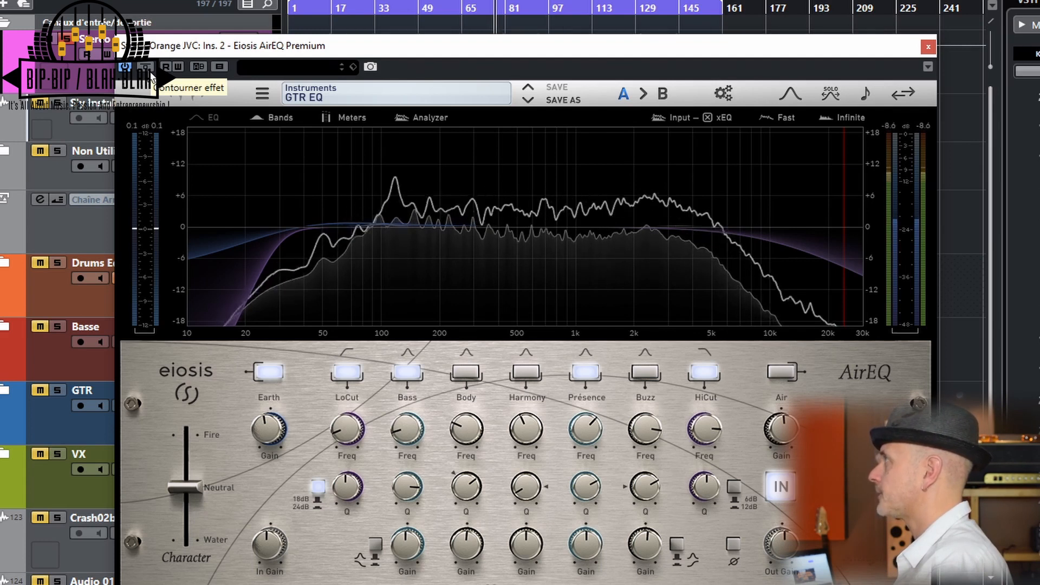
left_click(148, 71)
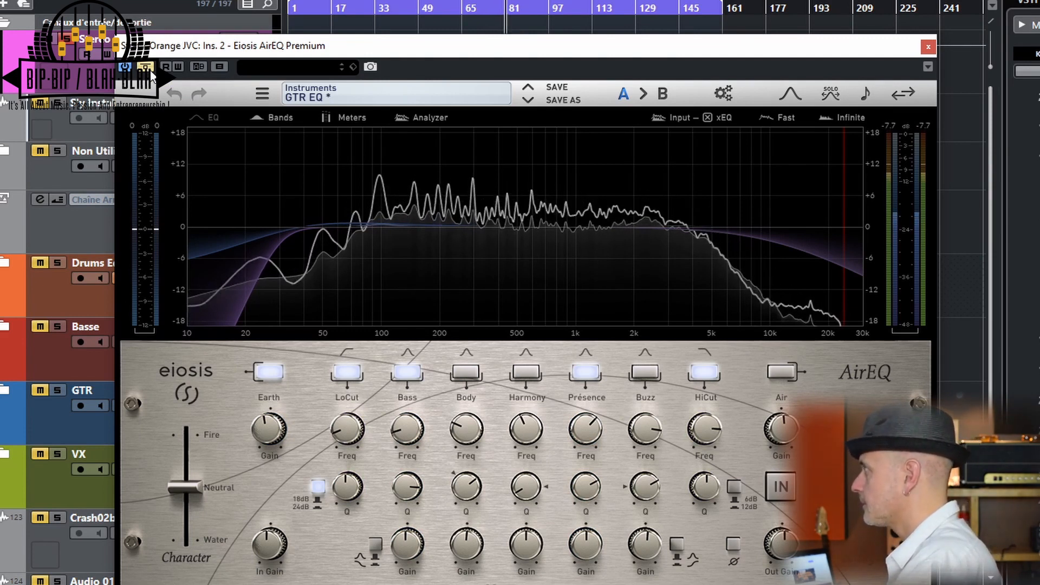
left_click(151, 70)
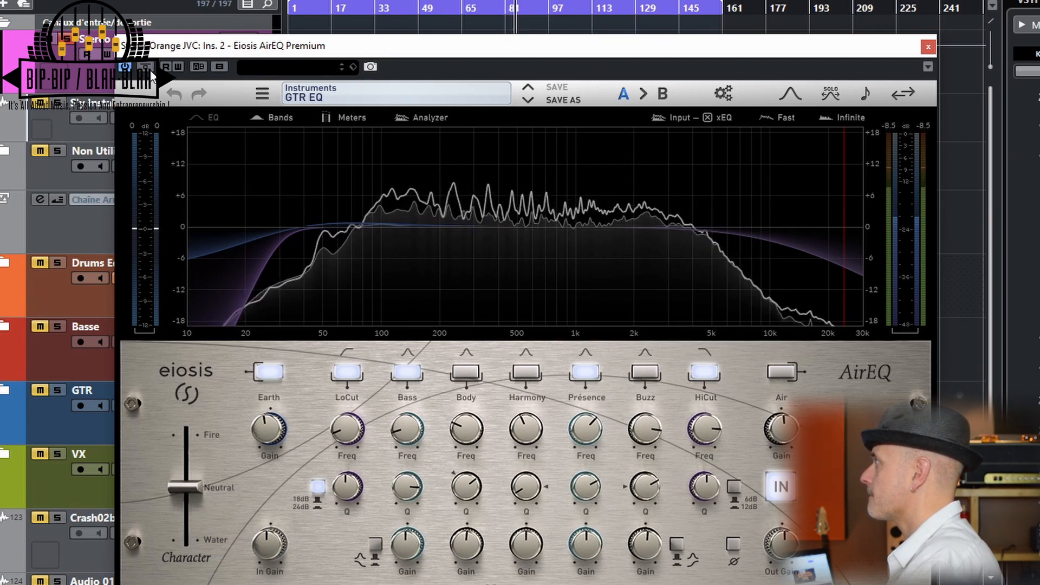
left_click(151, 71)
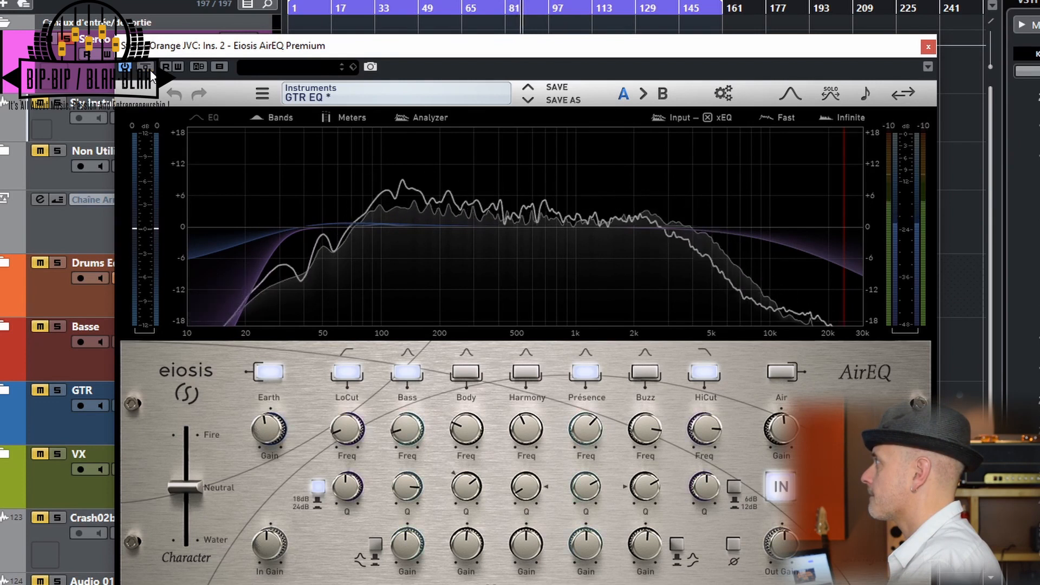
left_click(150, 71)
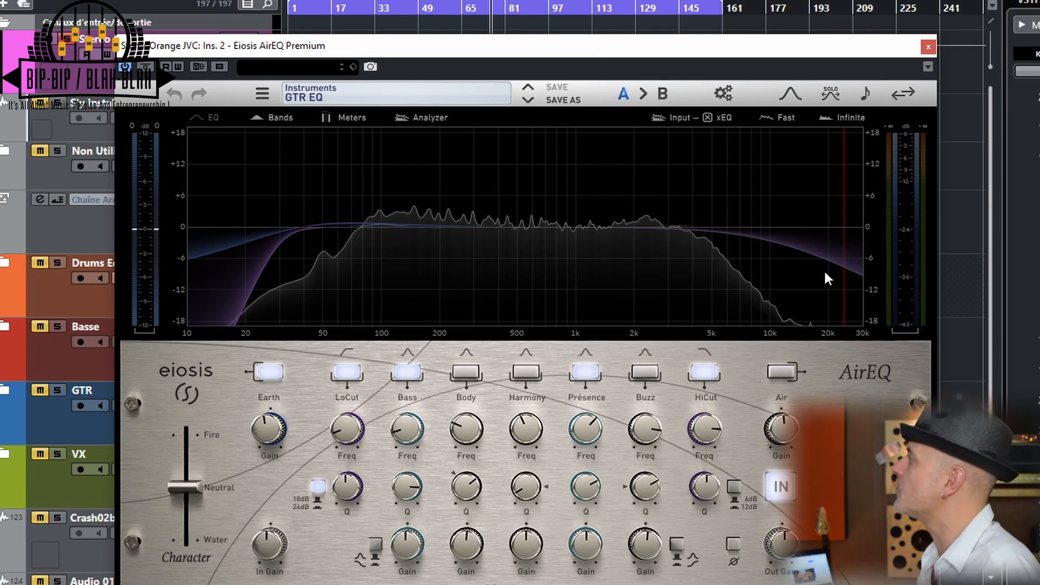
mouse_move(705, 429)
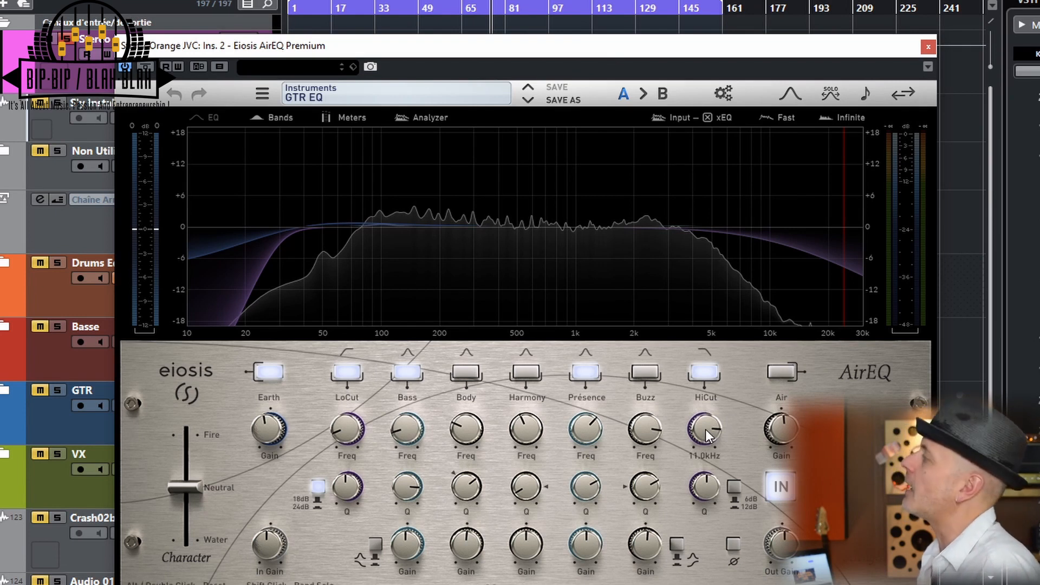
mouse_move(604, 427)
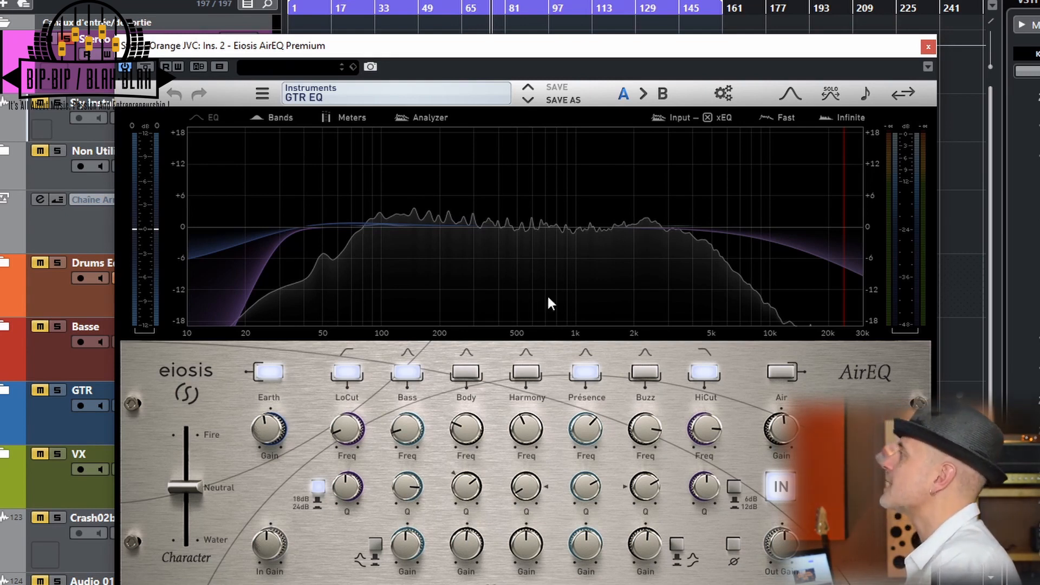
Bring the guitar track's Frequency EQ into view and arrange its window alongside the AirEQ window
left_click_drag(488, 584, 641, 60)
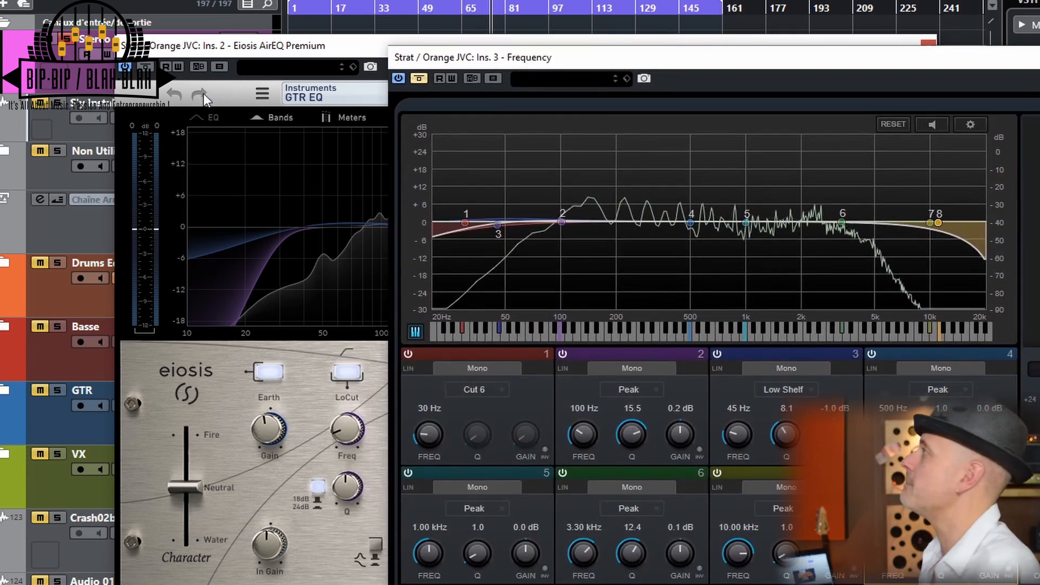
left_click_drag(241, 55, 223, 126)
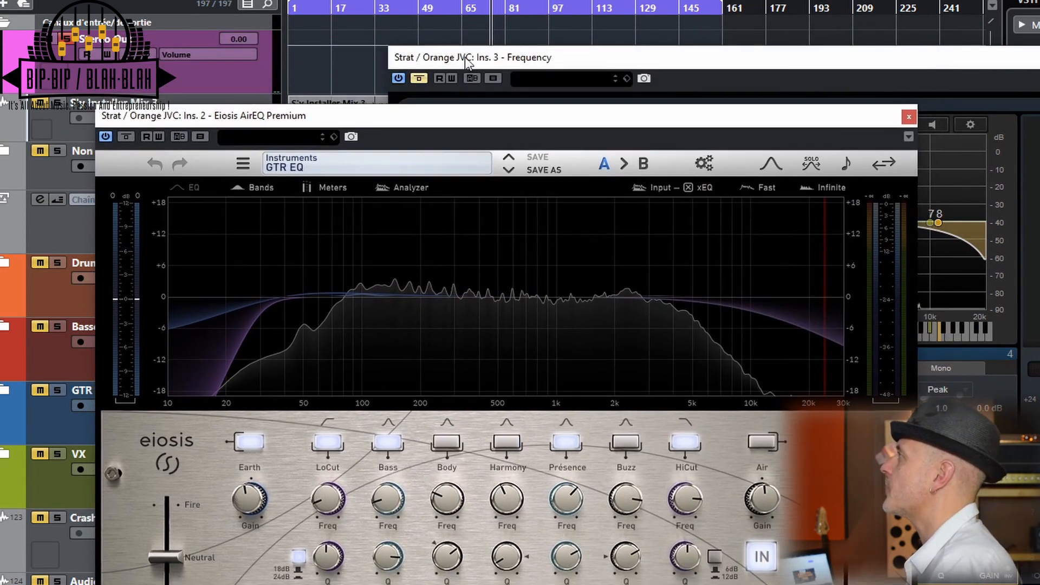
left_click_drag(472, 60, 473, 17)
left_click_drag(351, 113, 282, 87)
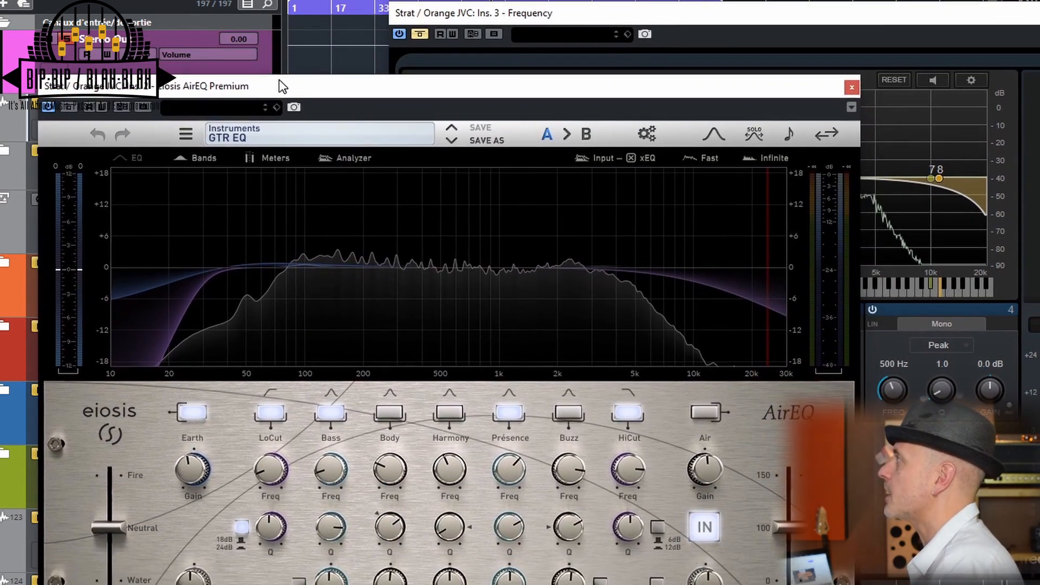
Play the guitar and compare AirEQ with Frequency by switching their bypasses, leaving AirEQ active and Frequency bypassed
key("space")
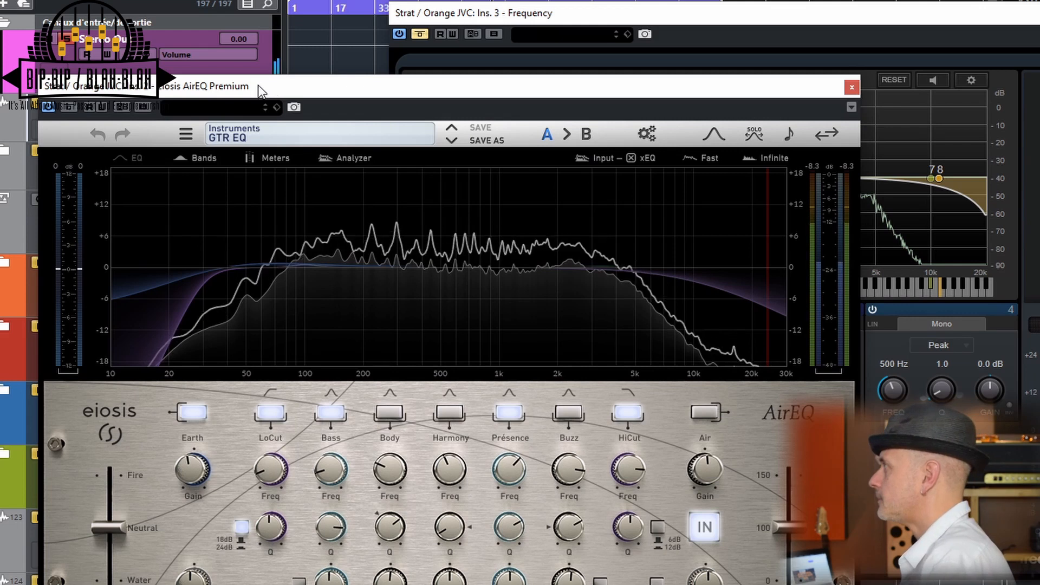
left_click(71, 106)
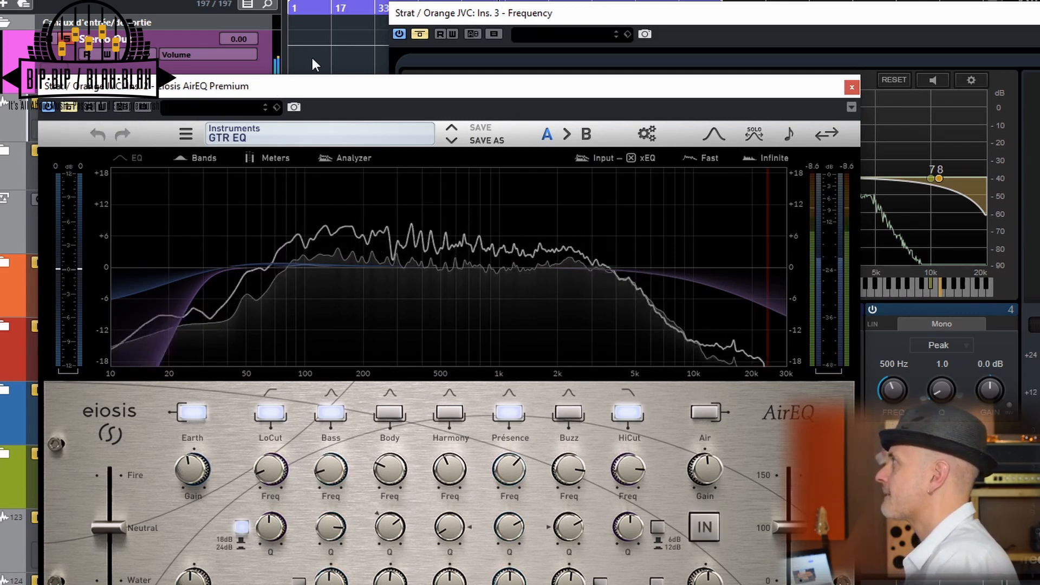
left_click(420, 32)
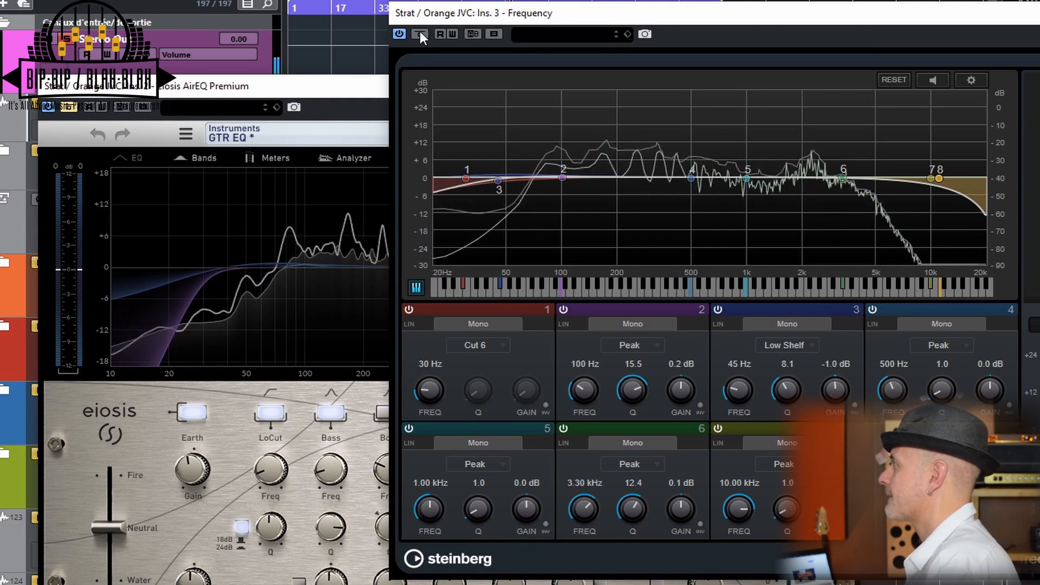
left_click(419, 33)
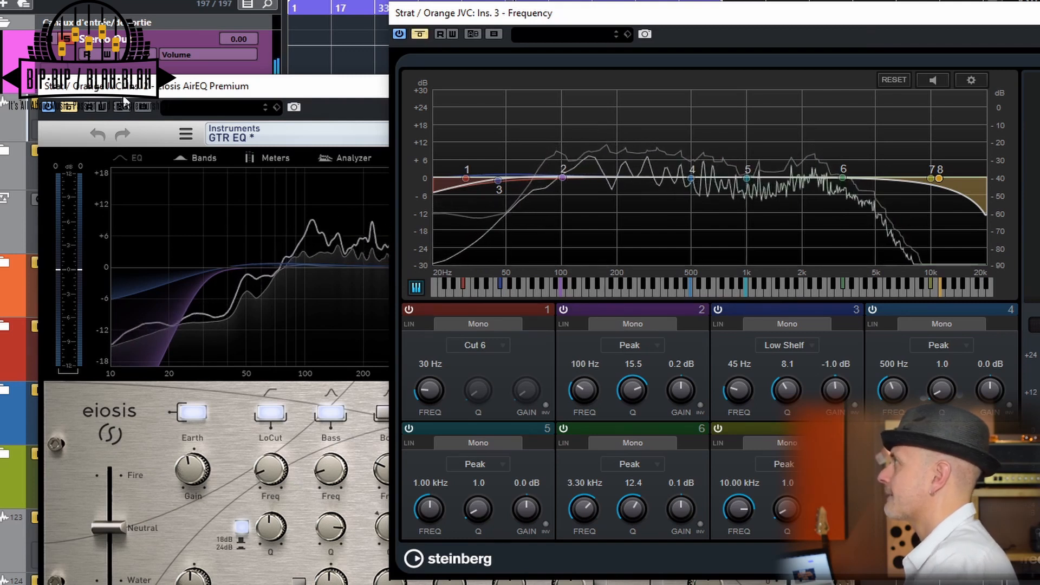
left_click(68, 109)
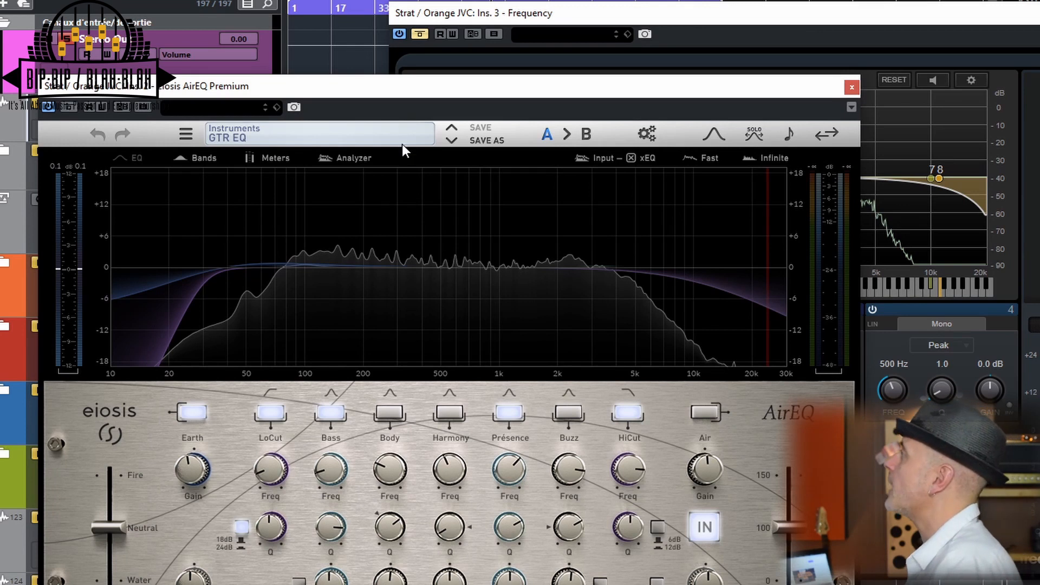
Show the Frequency settings, bring AirEQ back to the front and view the banks available for saving the GTR EQ preset
left_click_drag(622, 13, 598, 0)
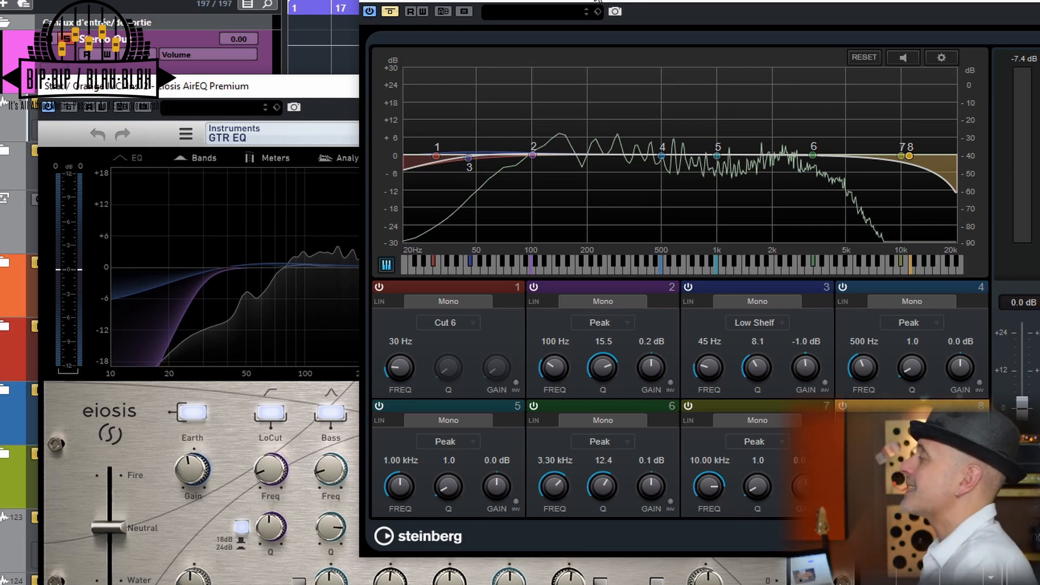
left_click(307, 94)
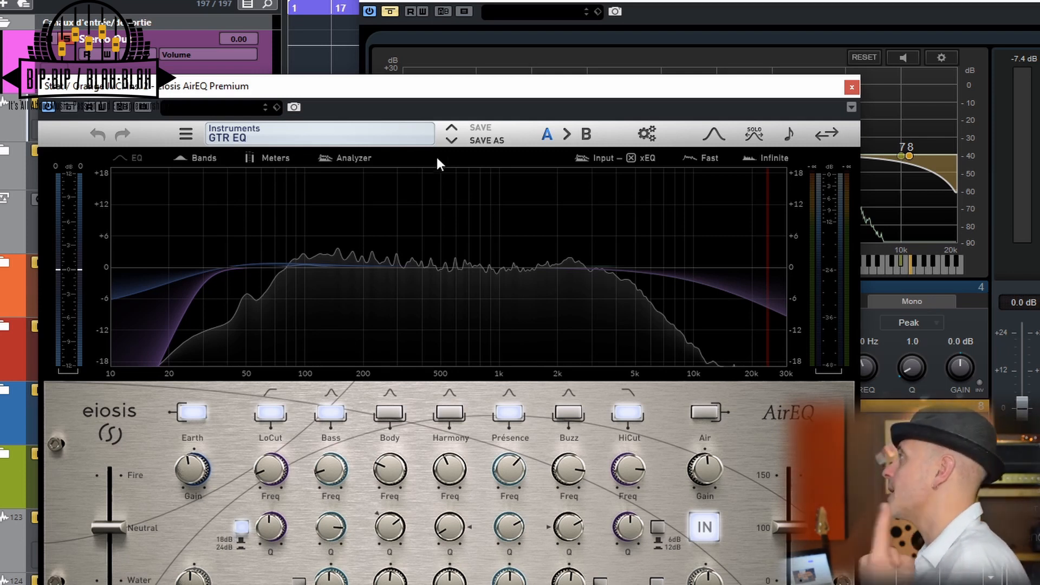
left_click(481, 139)
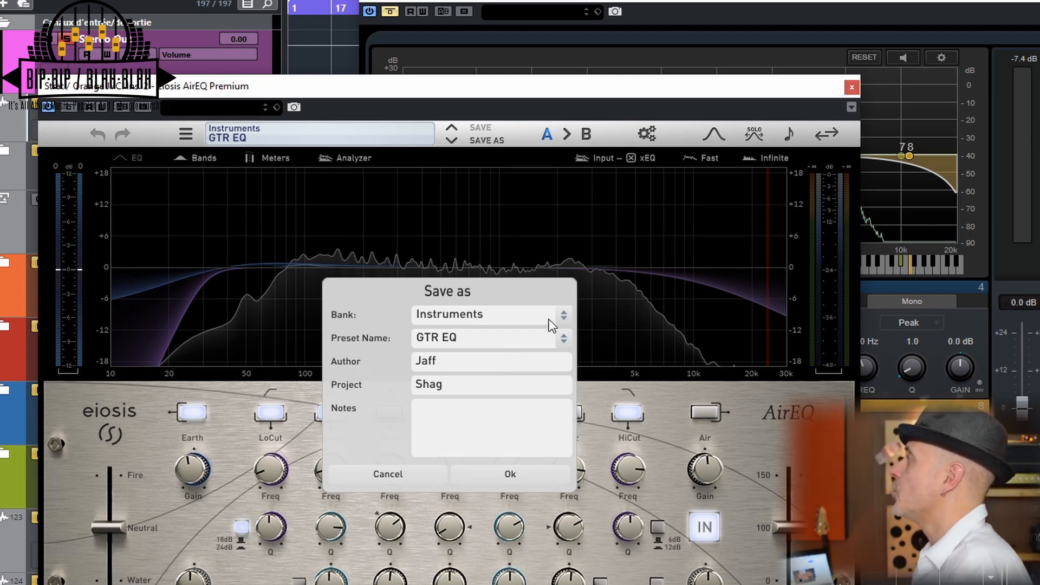
left_click(564, 315)
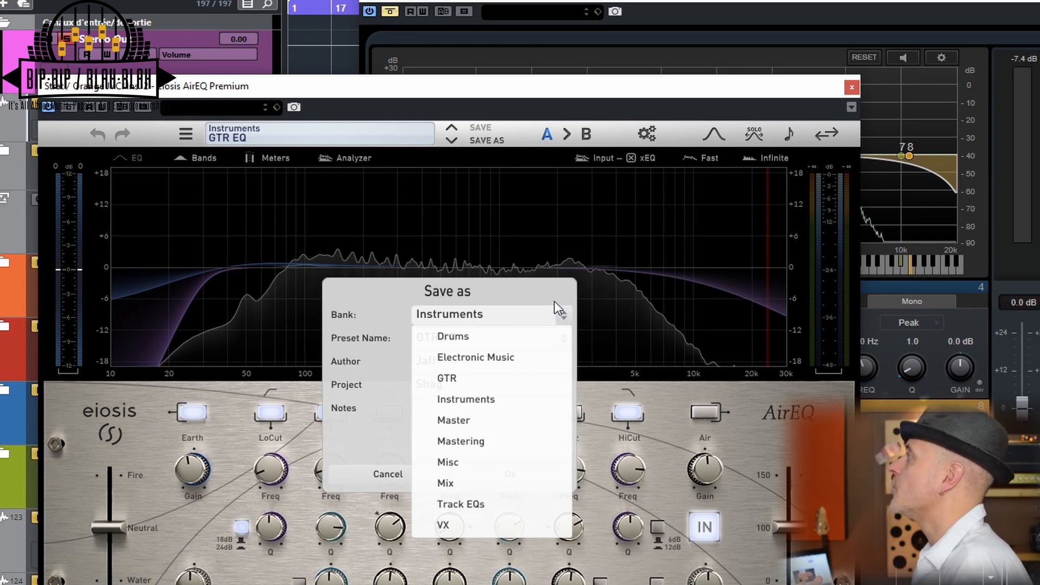
left_click(557, 305)
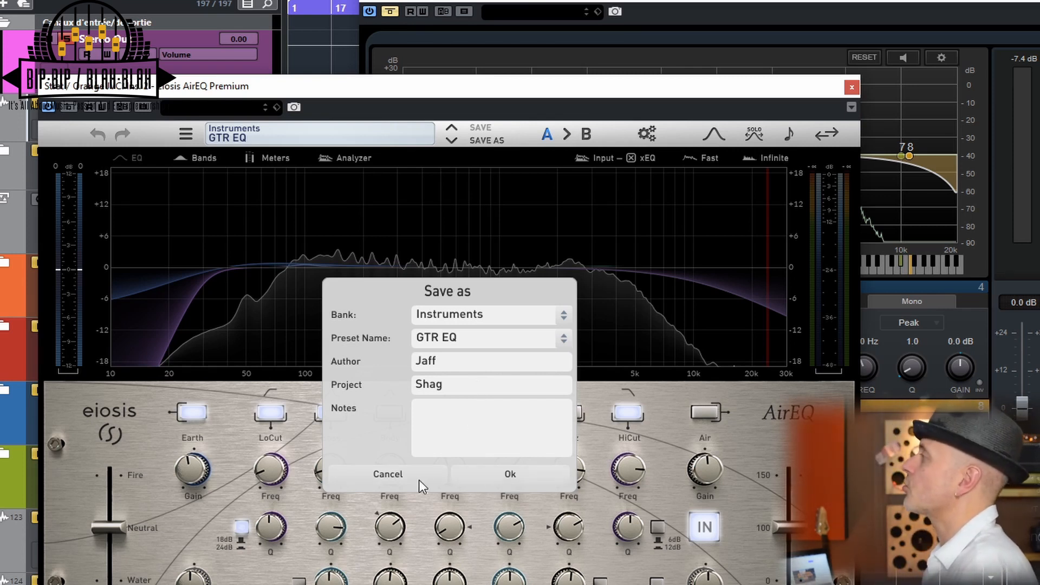
Save the GTR EQ preset in the Instruments bank and clear the custom name of the Body band
left_click(506, 481)
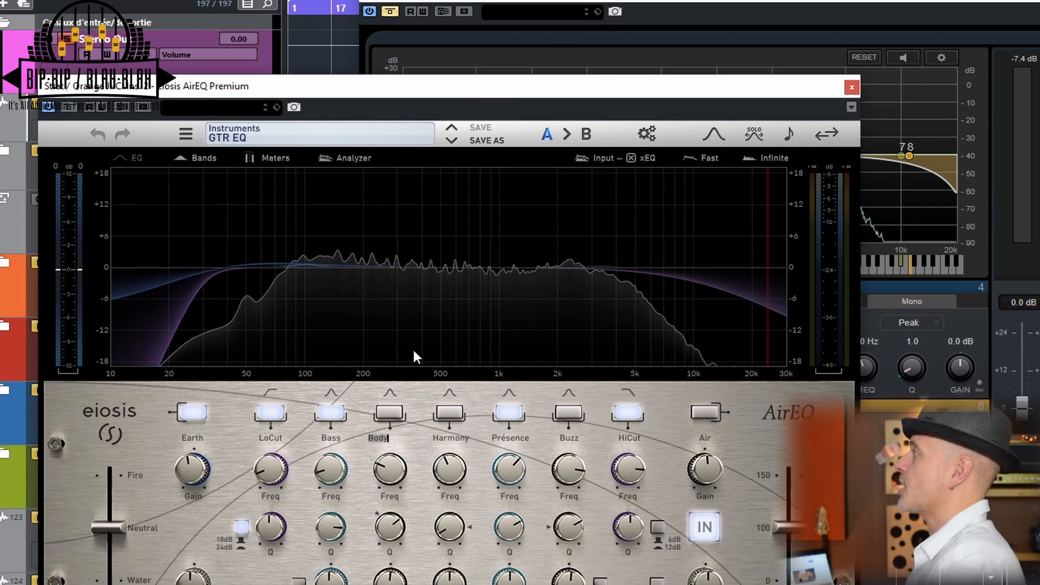
key("BackSpace")
left_click(516, 86)
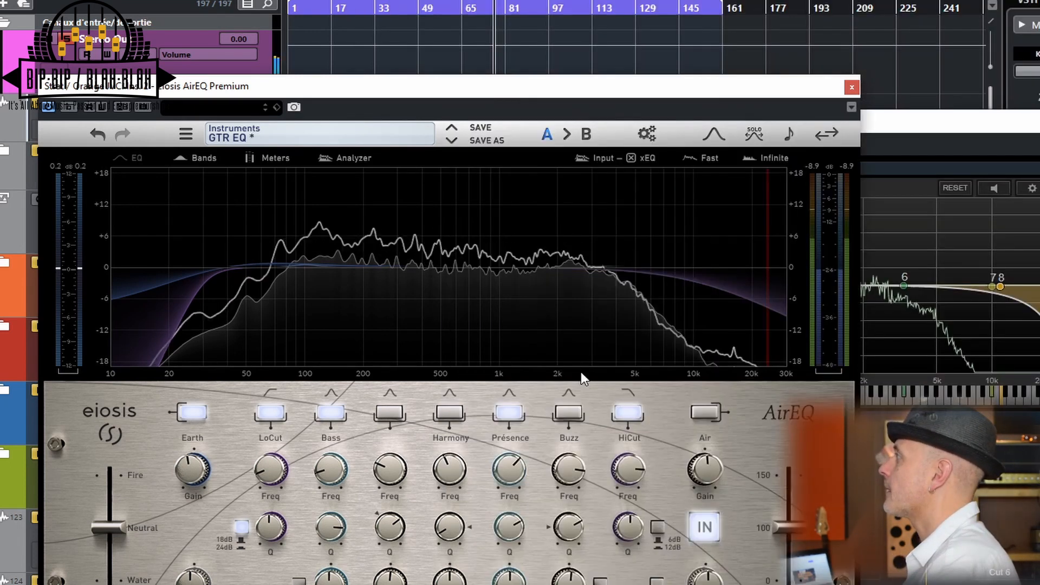
Boost the Présence band by about 12 dB at 3.30 kHz and narrow its Q while the guitar plays
right_click(506, 471)
mouse_move(506, 476)
left_mouse_down()
mouse_move(499, 572)
mouse_move(509, 477)
left_mouse_up()
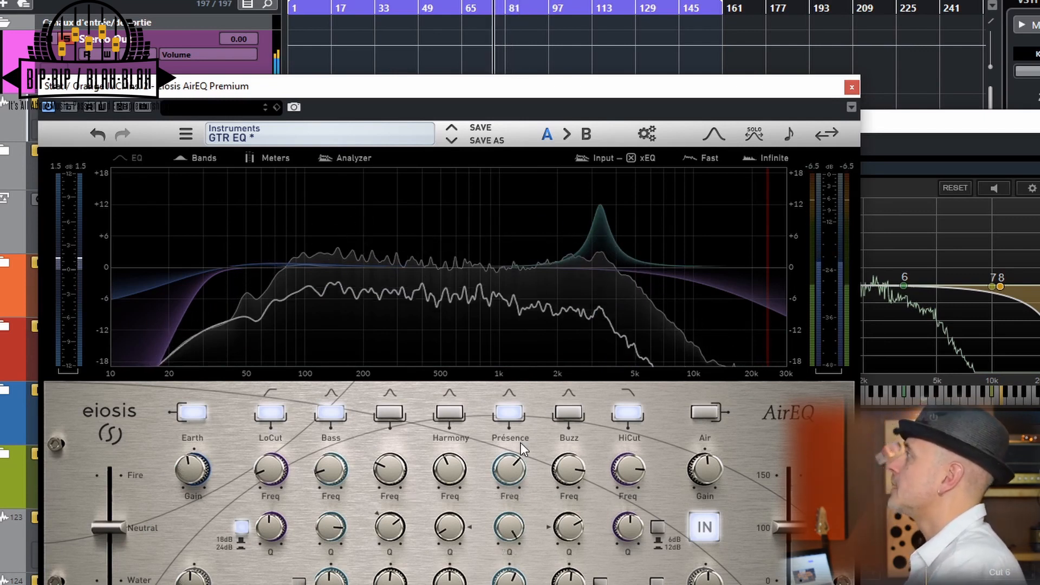
left_click_drag(522, 535, 522, 526)
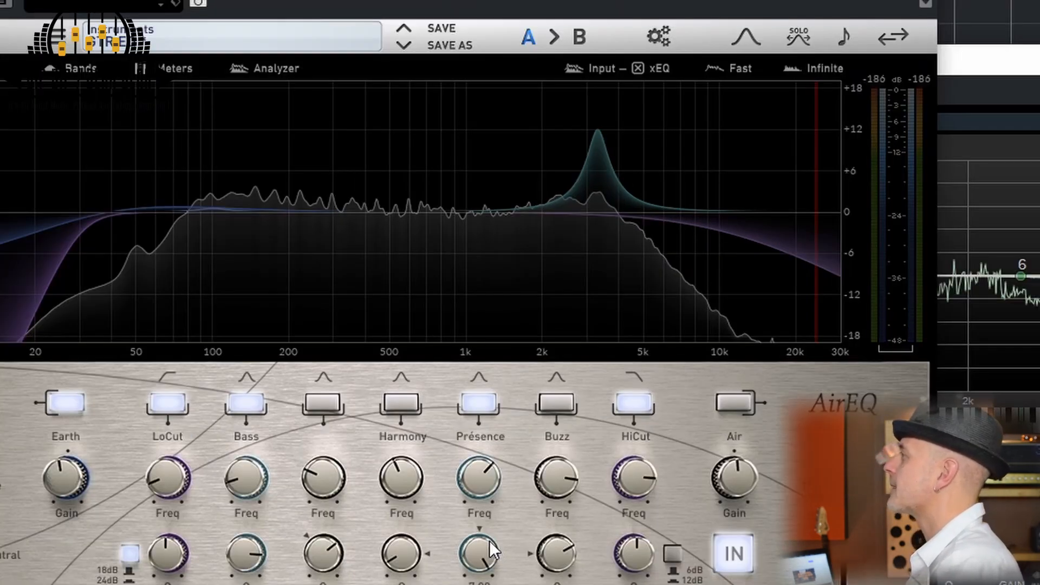
Play the guitar while varying the boosted Présence band's Q to hear how its width affects the sound, and stop playback
key("space")
mouse_move(480, 528)
left_mouse_down()
mouse_move(477, 568)
mouse_move(453, 554)
mouse_move(450, 584)
mouse_move(454, 454)
left_mouse_up()
left_click_drag(479, 584, 479, 584)
left_click_drag(490, 532, 456, 584)
key("space")
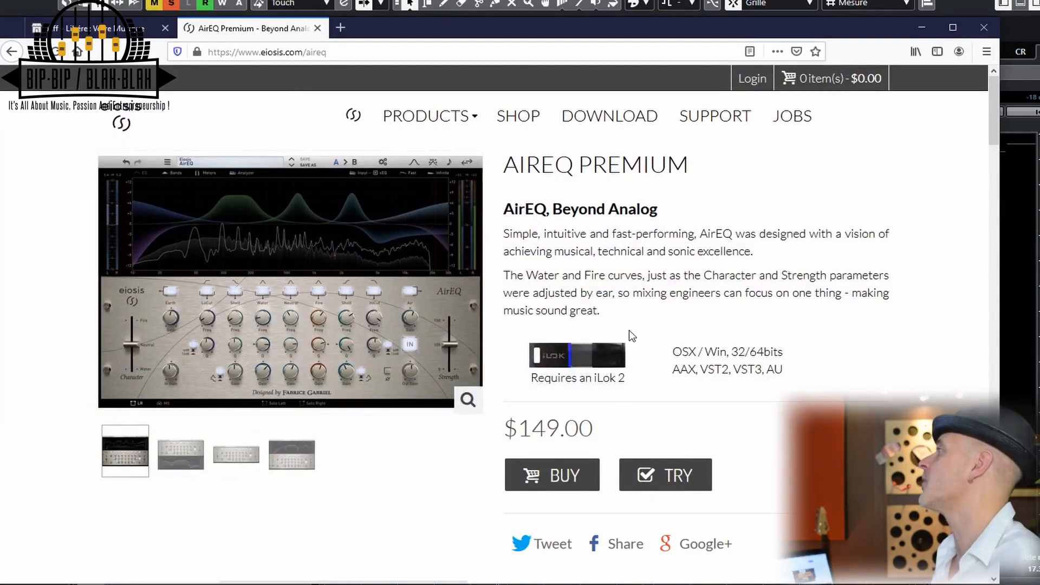
Minimize the AirEQ Premium product web page to return to the Cubase project
left_click(914, 30)
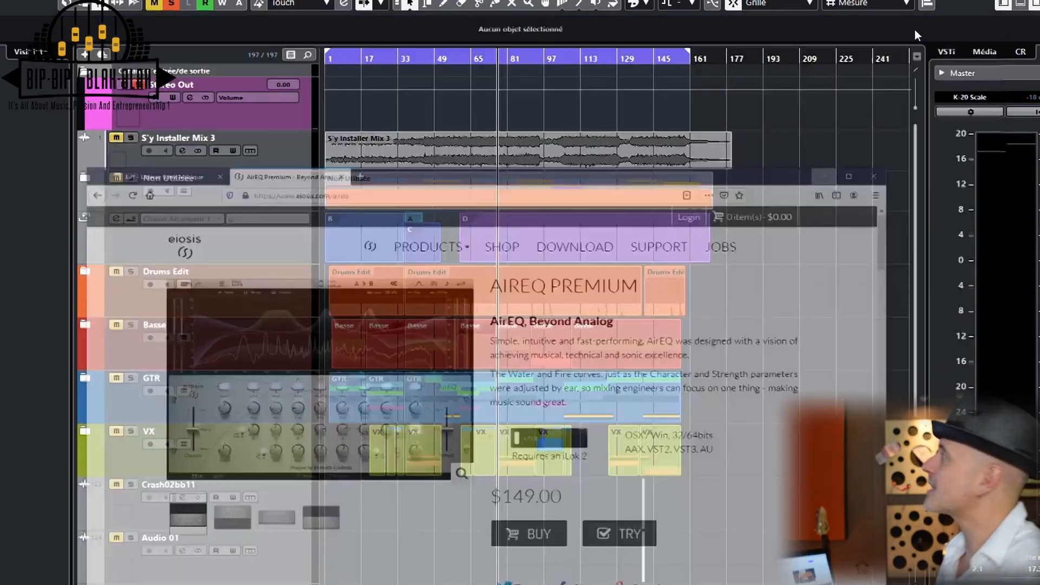